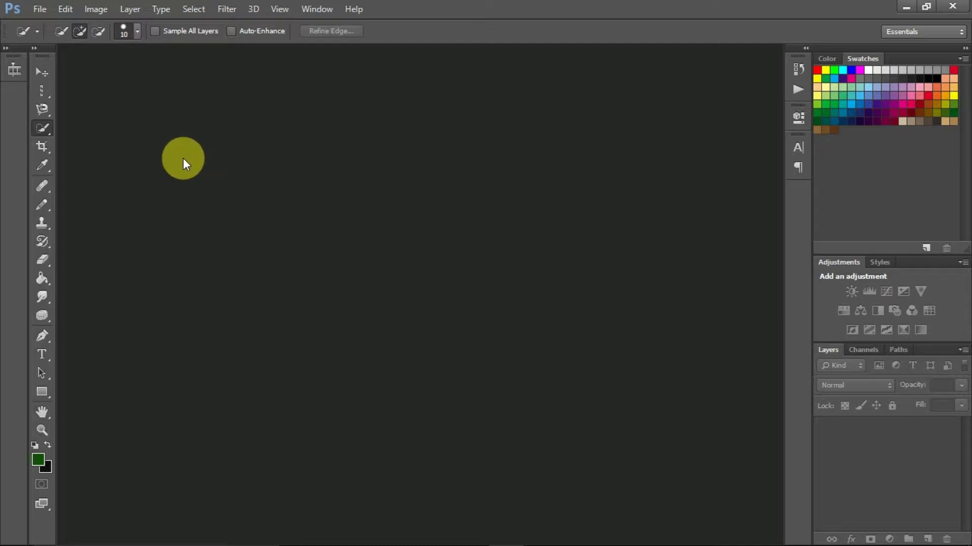
- Activate the Quick Selection Tool and check which tools share its group
left_click(42, 71)
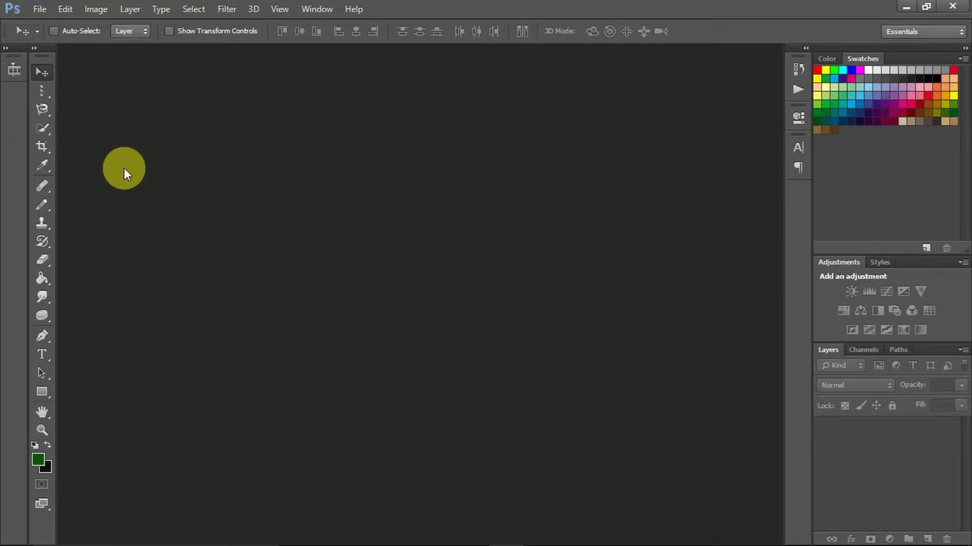
key("w")
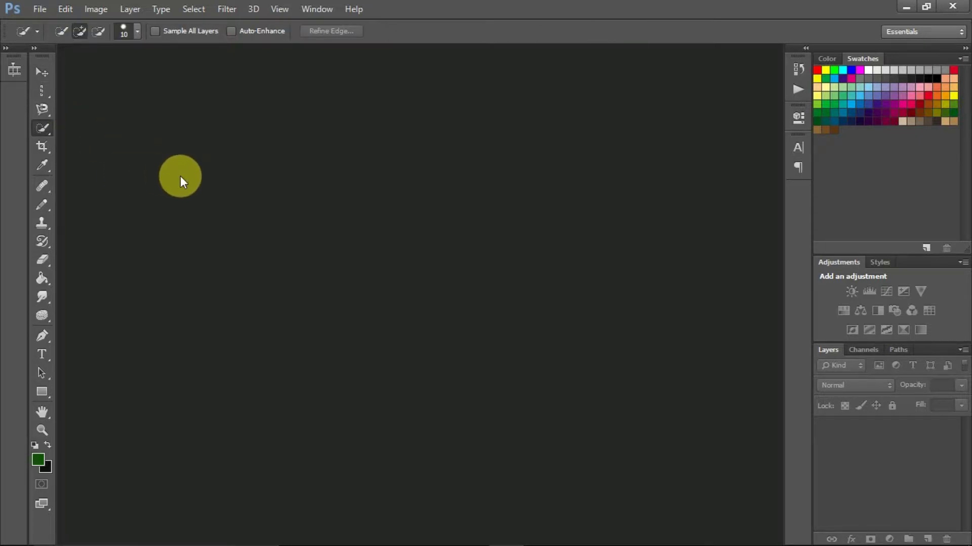
right_click(50, 131)
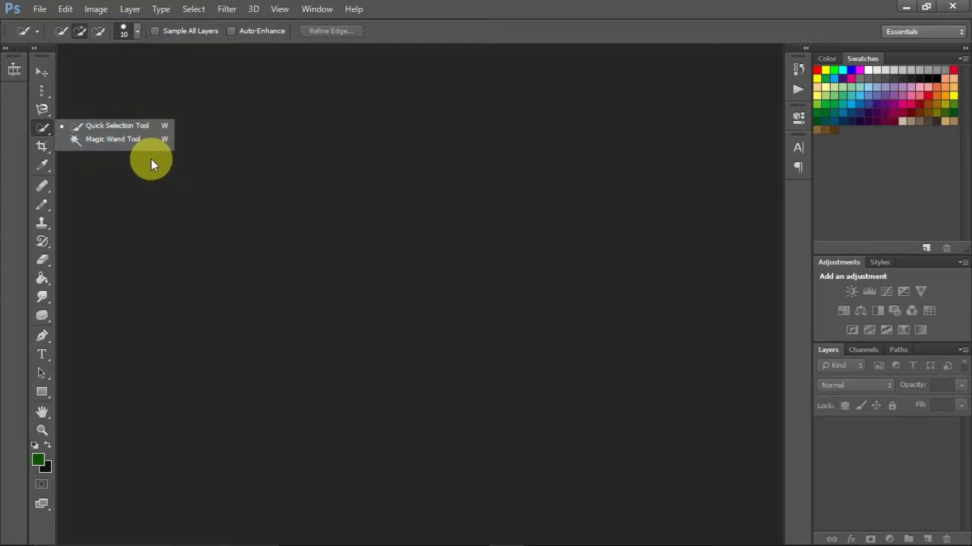
left_click(170, 75)
left_click(30, 10)
left_click(62, 38)
scroll(256, 211, "down", 5)
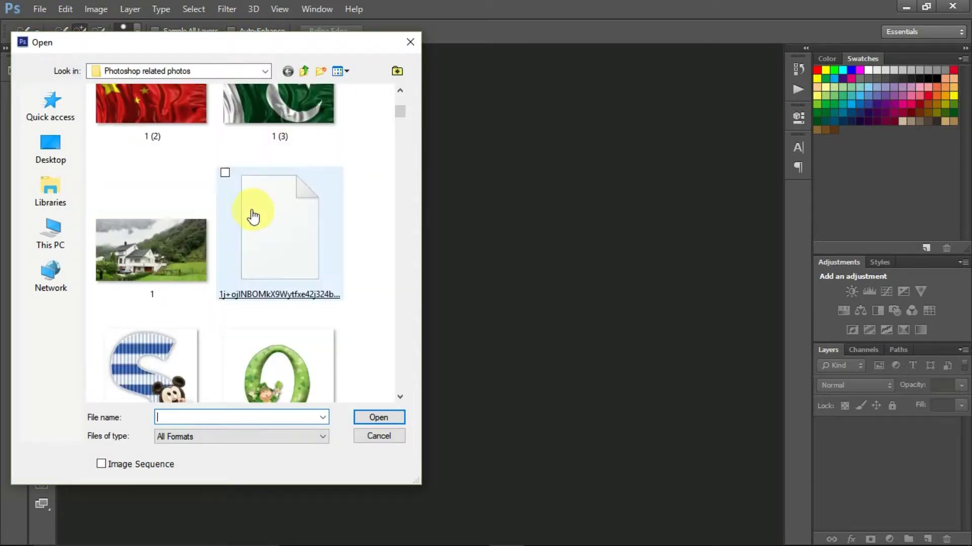
scroll(245, 238, "down", 10)
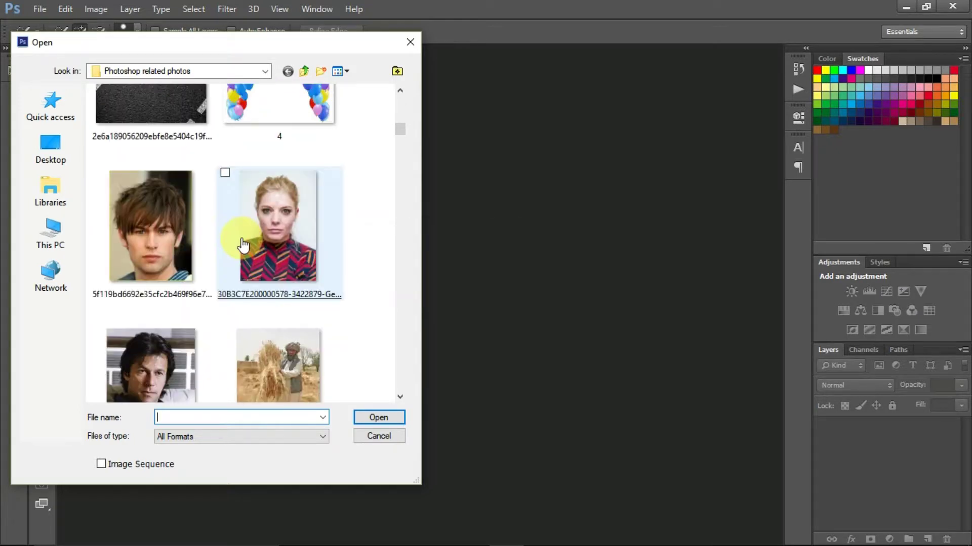
scroll(243, 245, "up", 5)
scroll(243, 245, "down", 3)
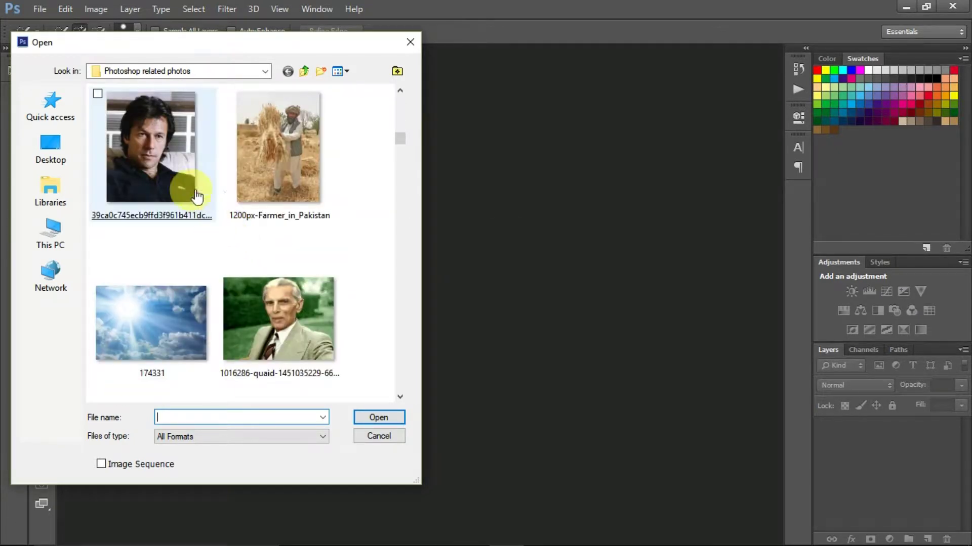
double_click(261, 333)
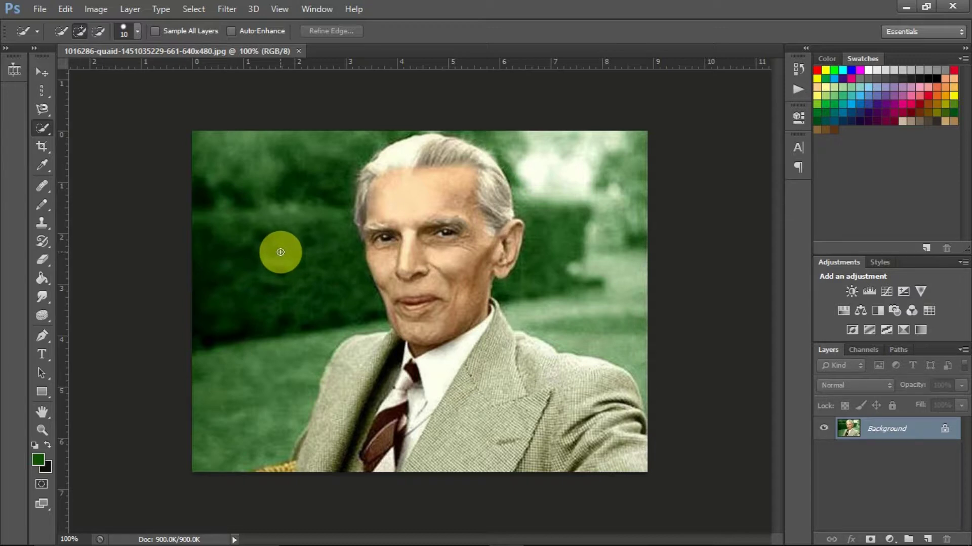
- Select the green background on both sides of the man with the Quick Selection Tool at an 81 px brush size
left_click(237, 255)
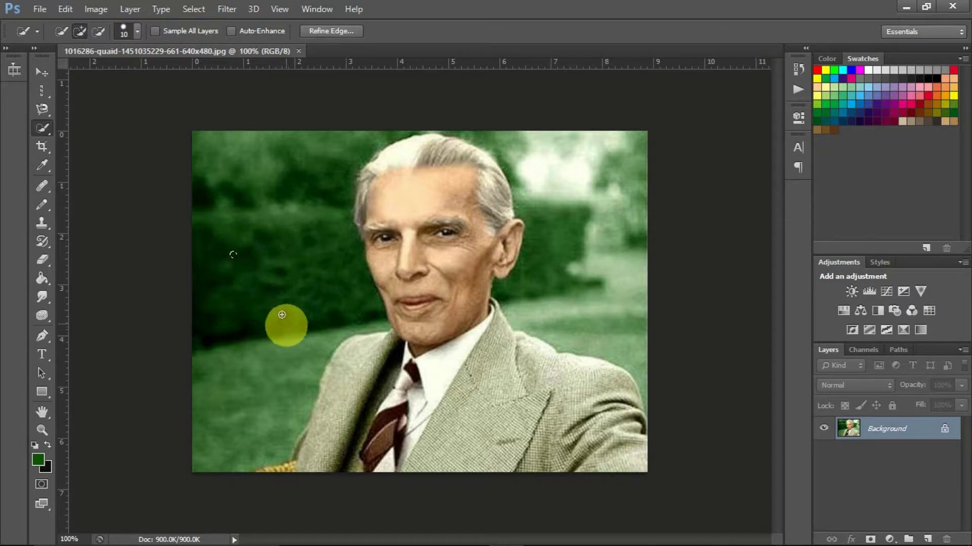
key("ctrl+d")
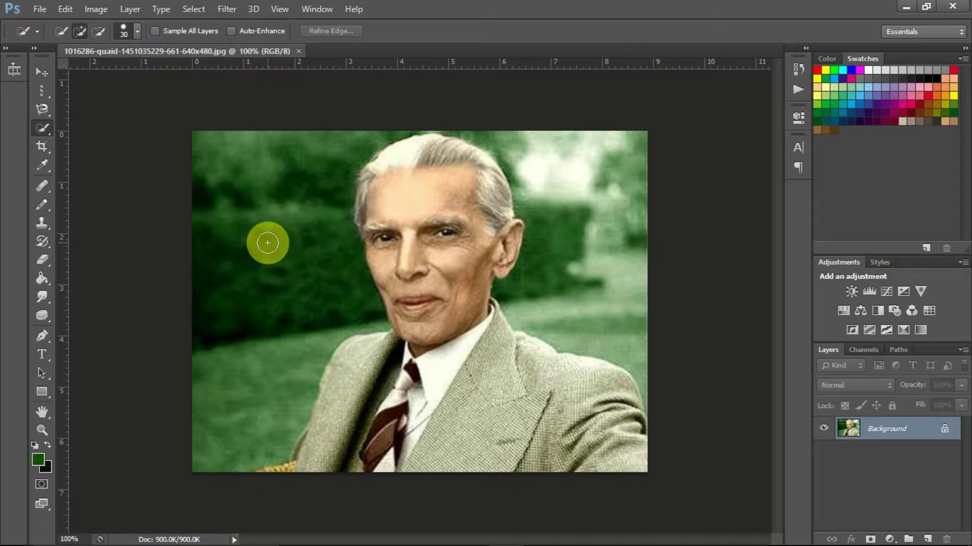
left_click(36, 30)
left_click(35, 32)
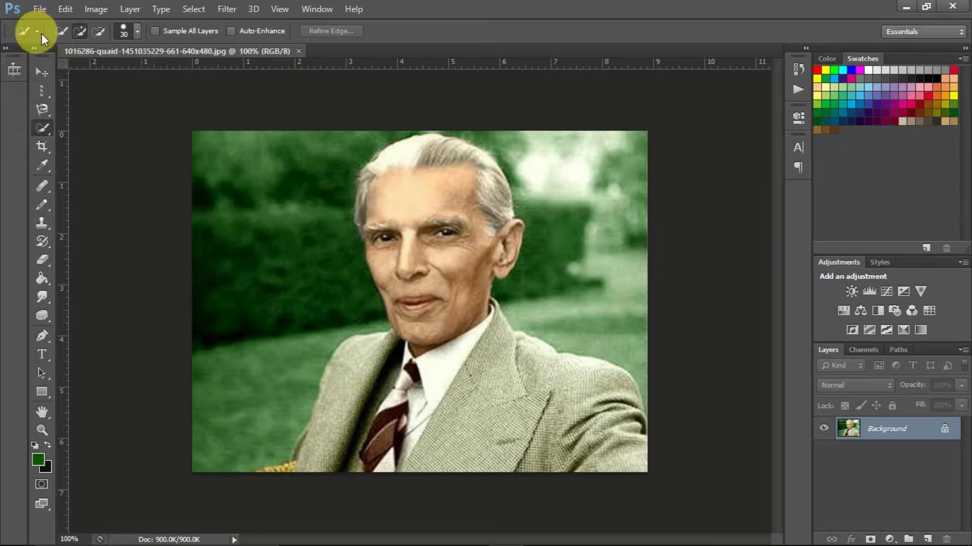
left_click(137, 35)
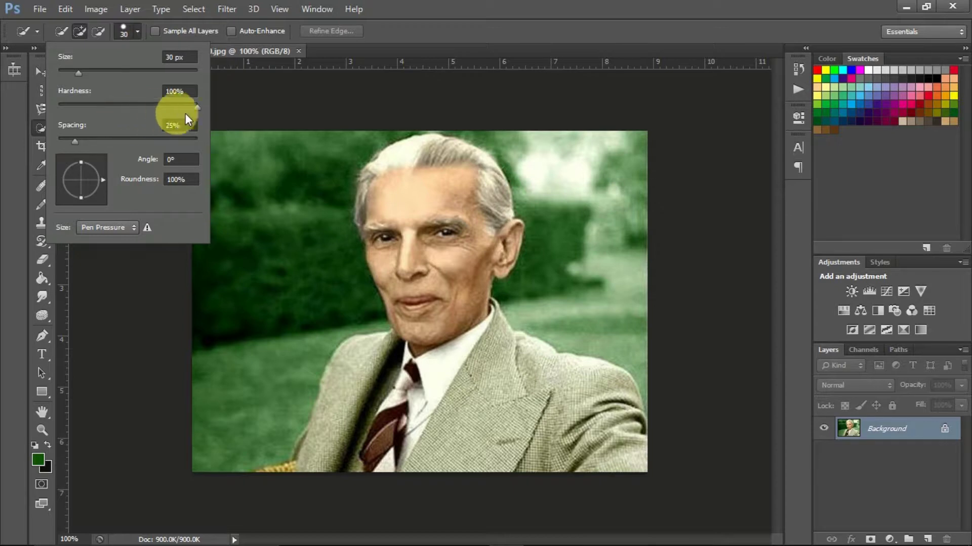
left_click_drag(77, 72, 114, 76)
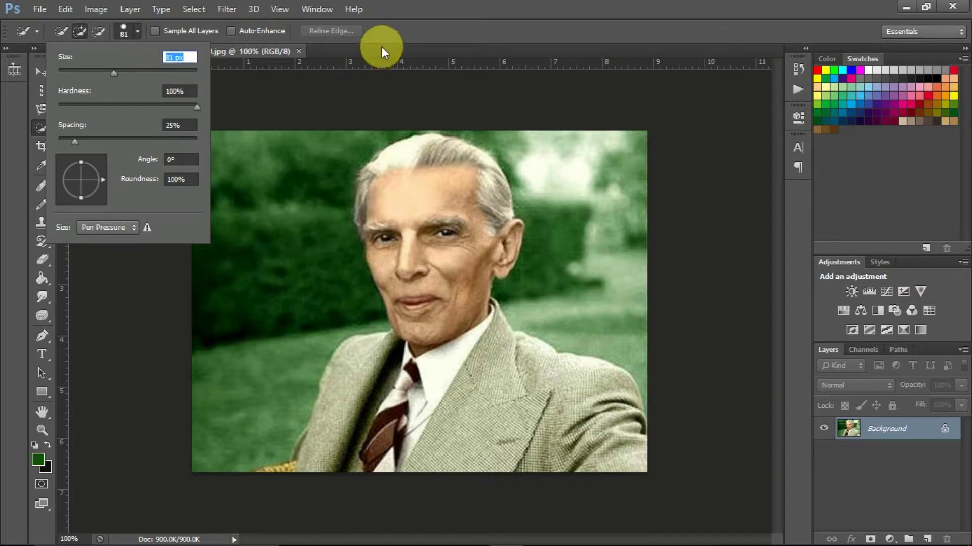
left_click(402, 13)
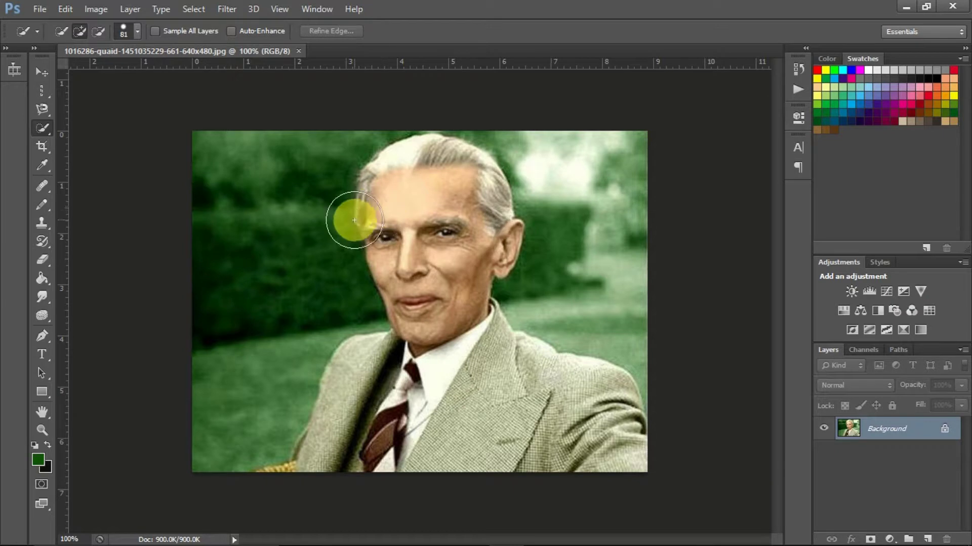
left_click(248, 266)
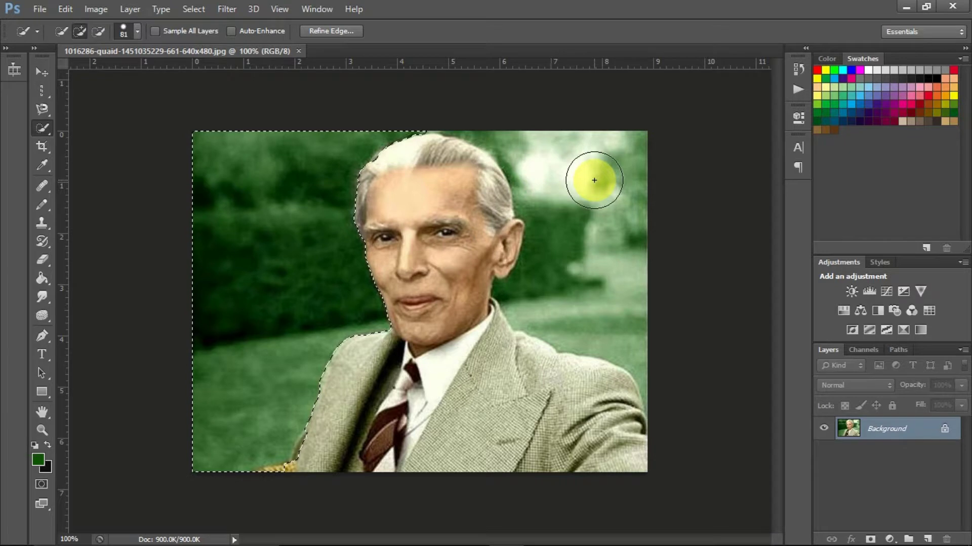
mouse_move(581, 168)
left_mouse_down()
mouse_move(450, 139)
mouse_move(508, 142)
mouse_move(541, 165)
mouse_move(574, 284)
left_mouse_up()
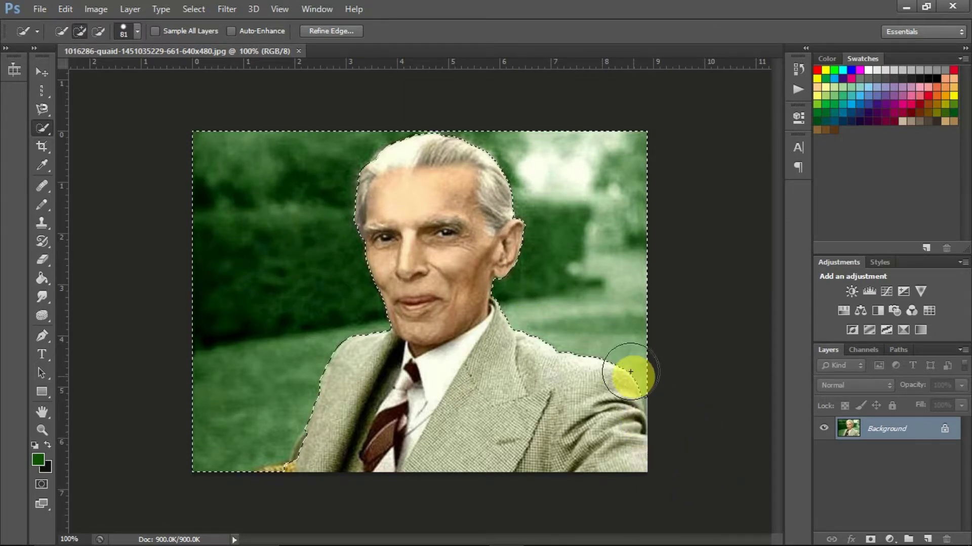
- Reduce the selection brush to 15 px and add the narrow strip of background beside the man's outstretched sleeve
key("bracketleft")
key("bracketleft")
key("bracketleft")
key("bracketleft")
key("bracketleft")
key("bracketleft")
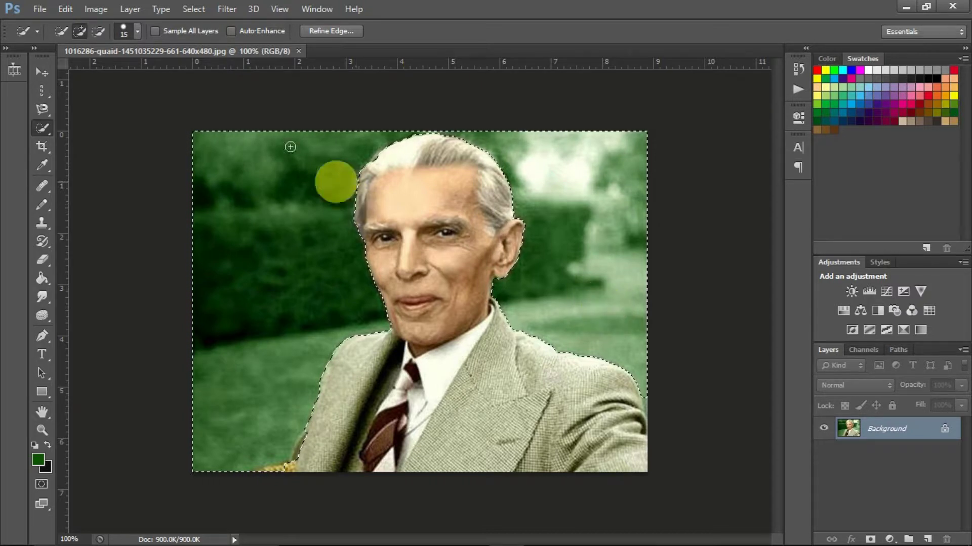
left_click(136, 28)
left_click(137, 28)
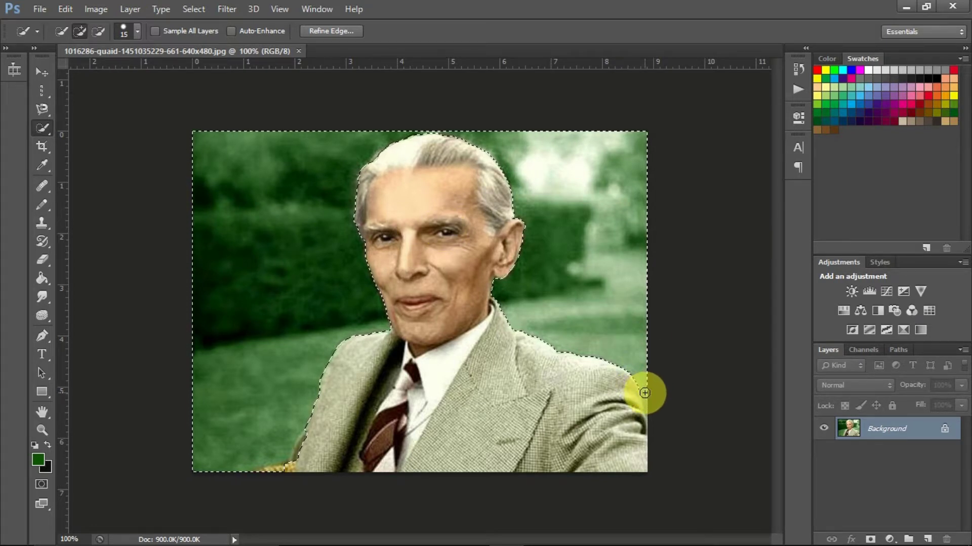
key("bracketleft")
key("bracketleft")
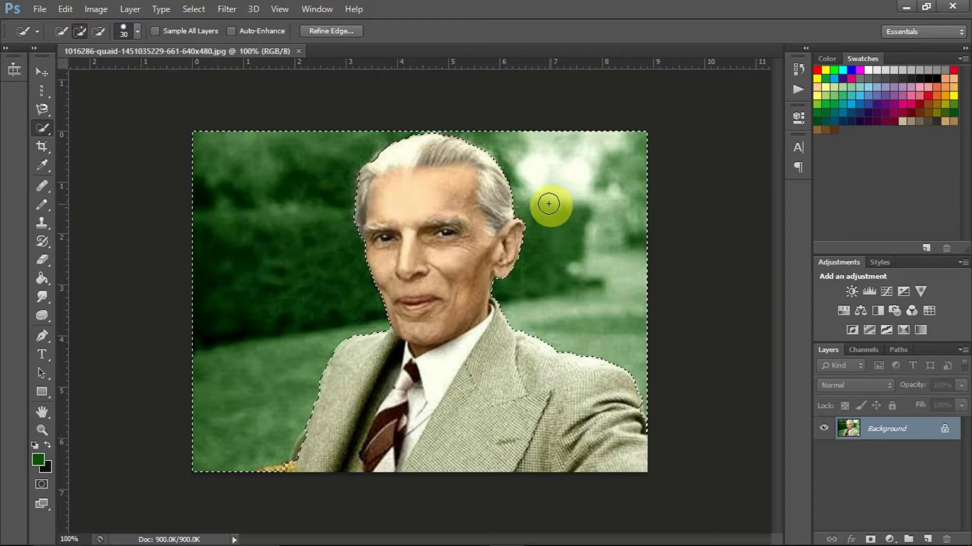
- Subtract the jacket's lower edge and the yellow chair corner from the selection with a 15 px brush
left_click(96, 32)
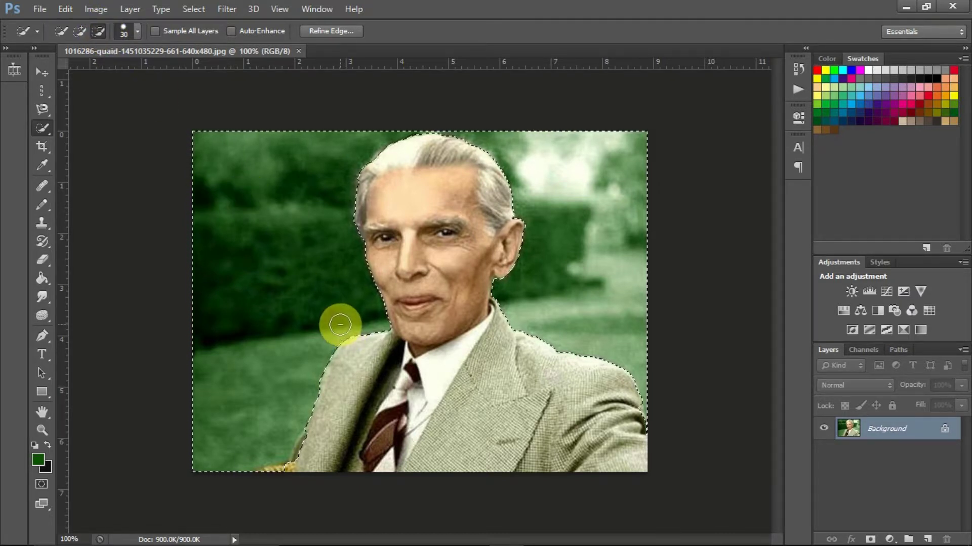
key("alt")
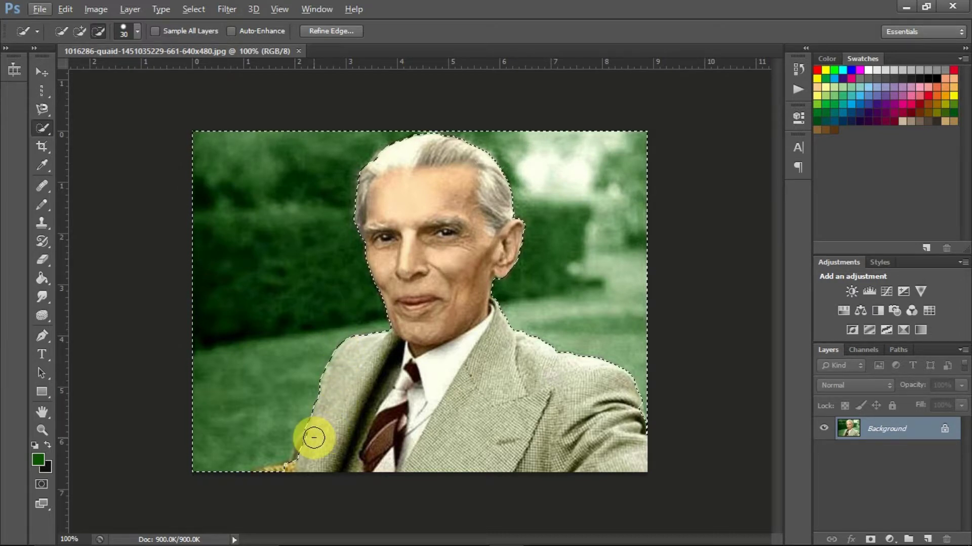
key("[")
key("[")
key("[")
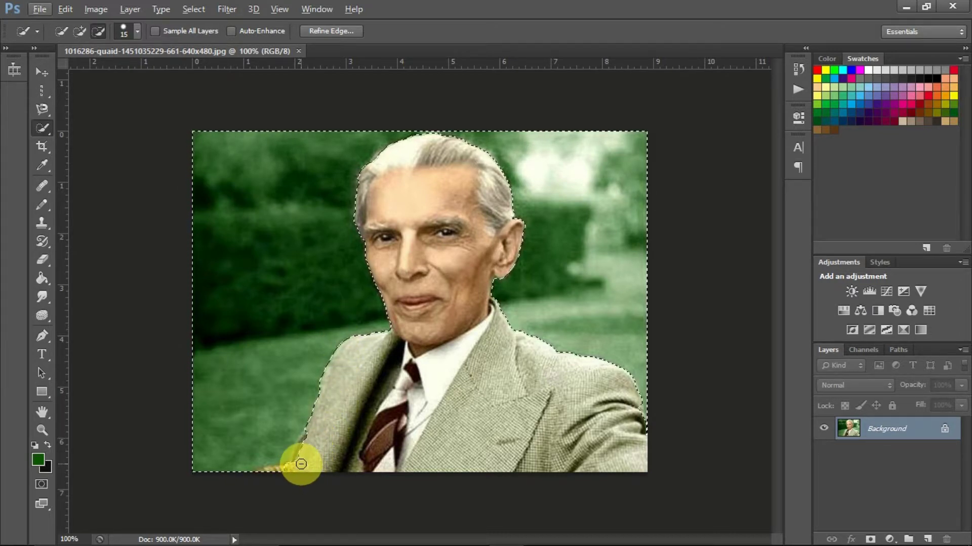
left_click(302, 465)
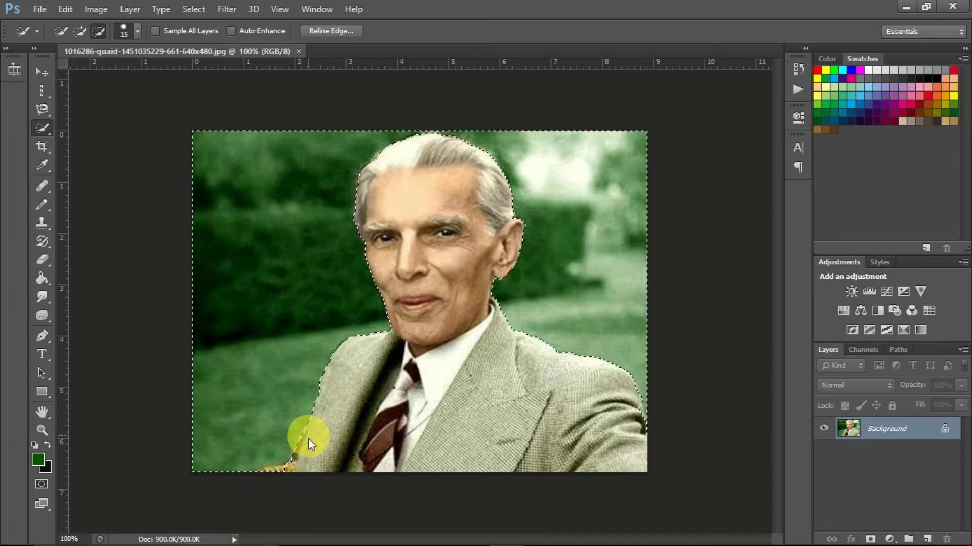
left_click_drag(297, 459, 268, 474)
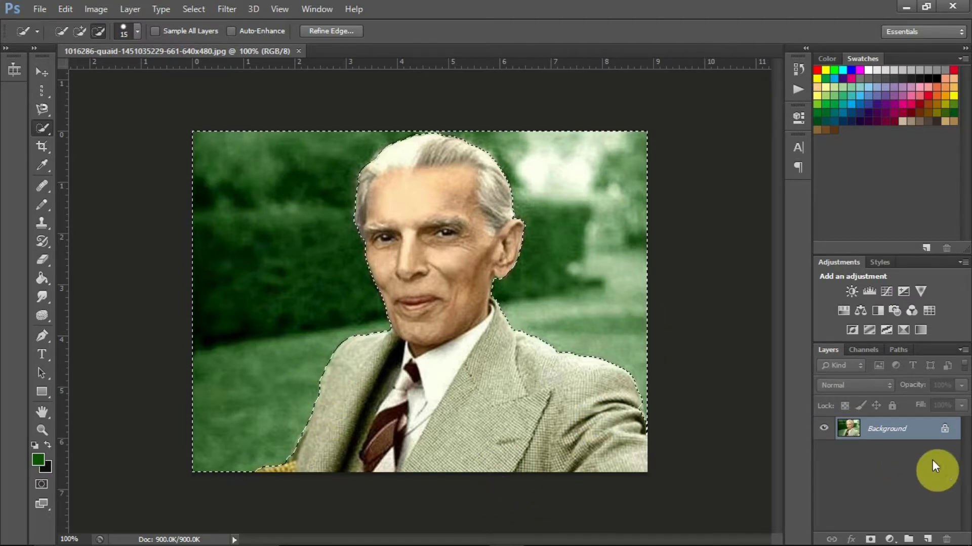
- Convert the locked Background into Layer 0 and fill the selected area with dark green on a new layer beneath it
double_click(933, 431)
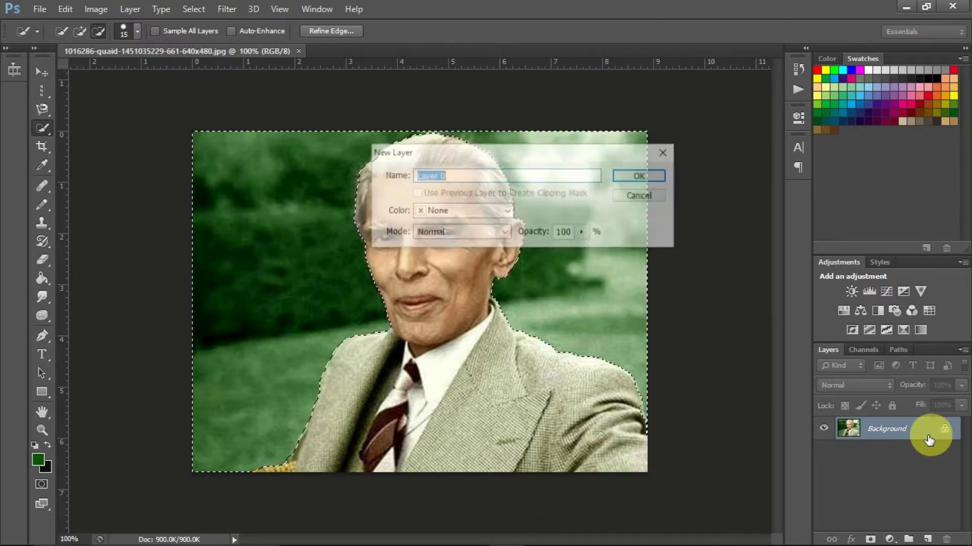
left_click(645, 177)
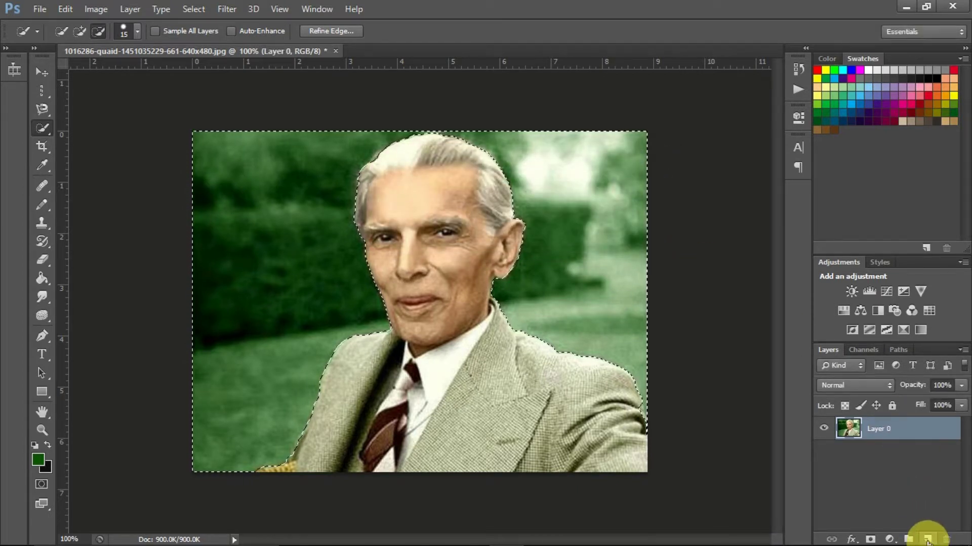
left_click(926, 538)
left_click_drag(902, 429, 899, 465)
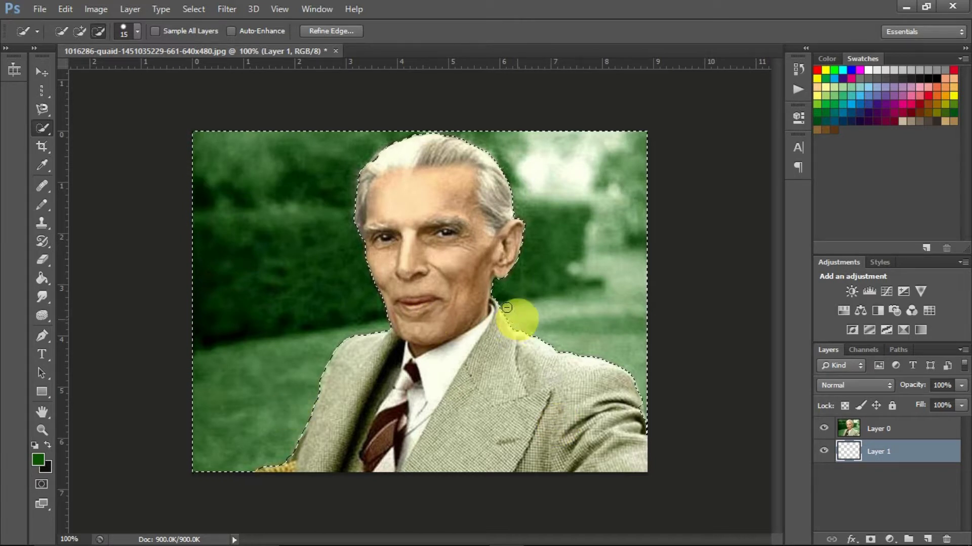
key("alt+BackSpace")
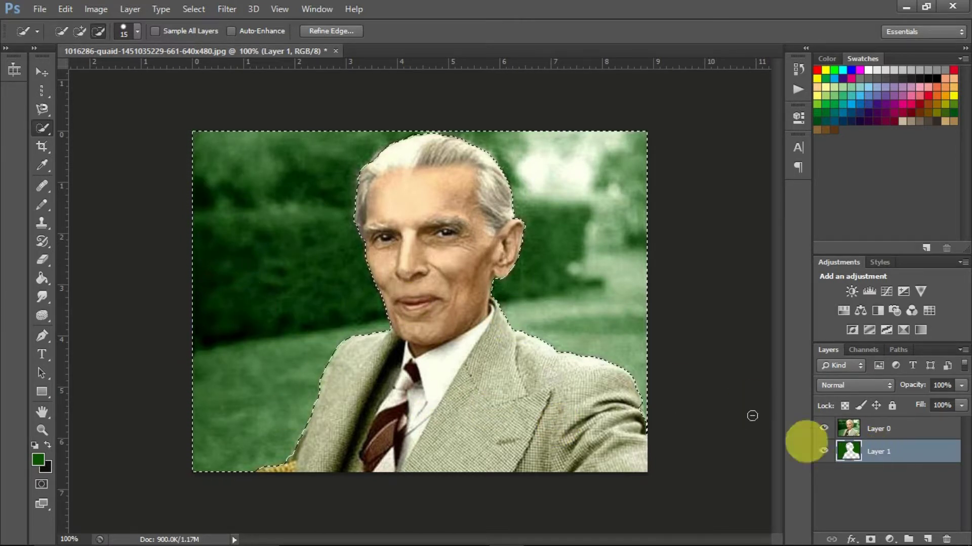
- Try deleting the selected background from Layer 0, and undo the deletion and deselection
left_click(868, 429)
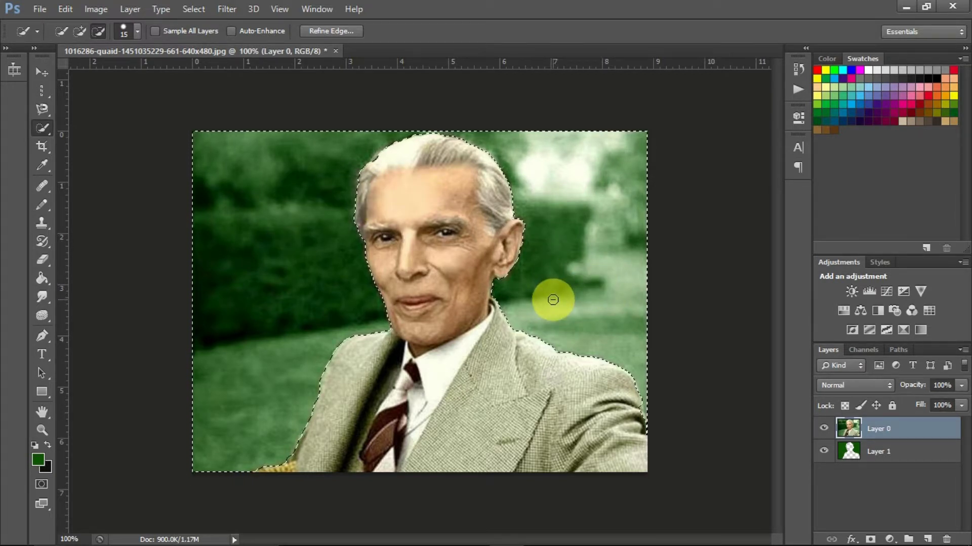
key("Delete")
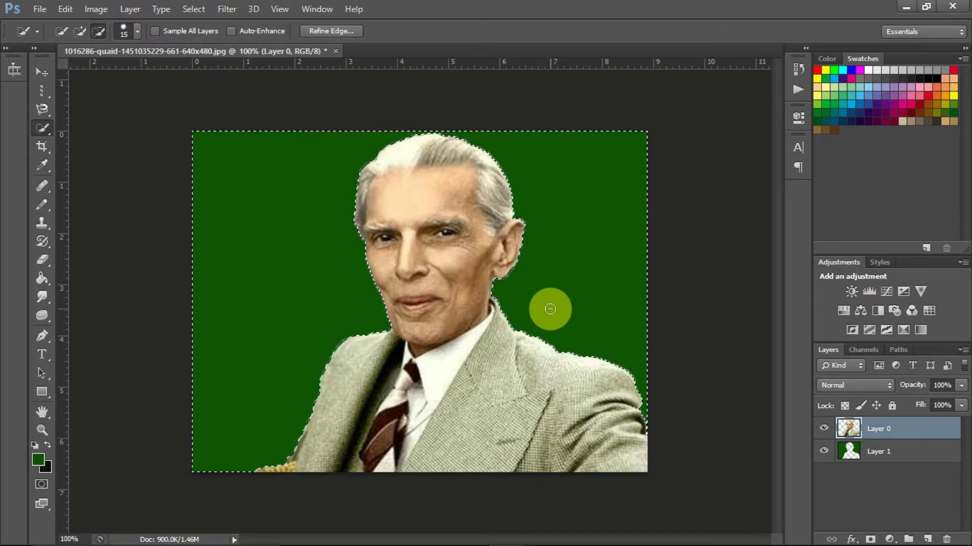
key("ctrl+d")
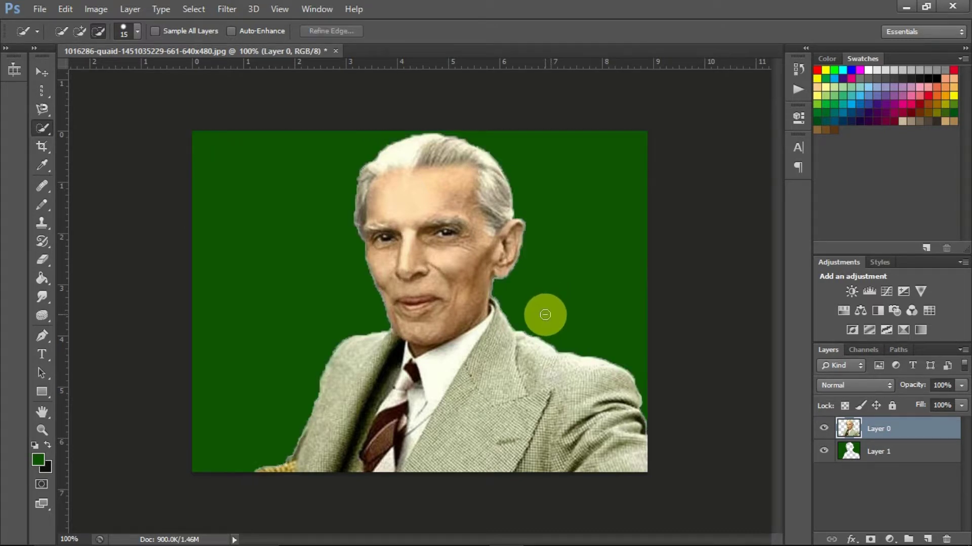
left_click_drag(878, 467, 879, 439)
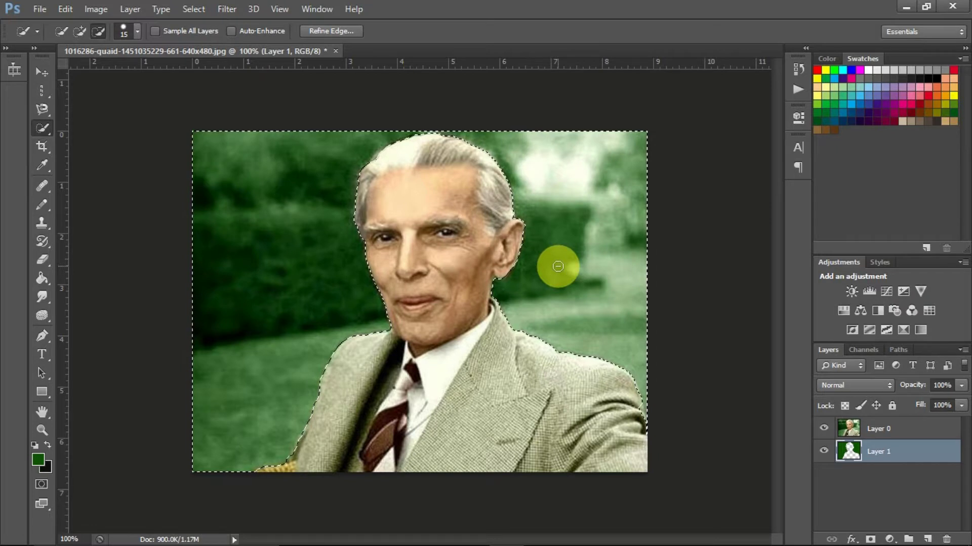
- Reselect the area around the man using a 50 px Quick Selection brush and make Layer 0 the active layer
key("ctrl+d")
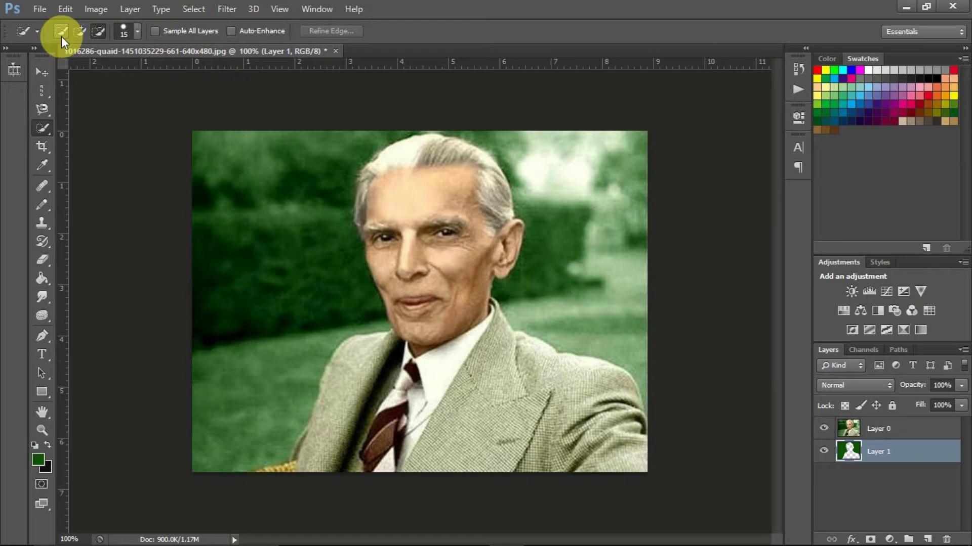
mouse_move(415, 278)
left_mouse_down()
mouse_move(444, 272)
mouse_move(451, 312)
mouse_move(402, 256)
mouse_move(445, 287)
mouse_move(401, 235)
mouse_move(418, 238)
left_mouse_up()
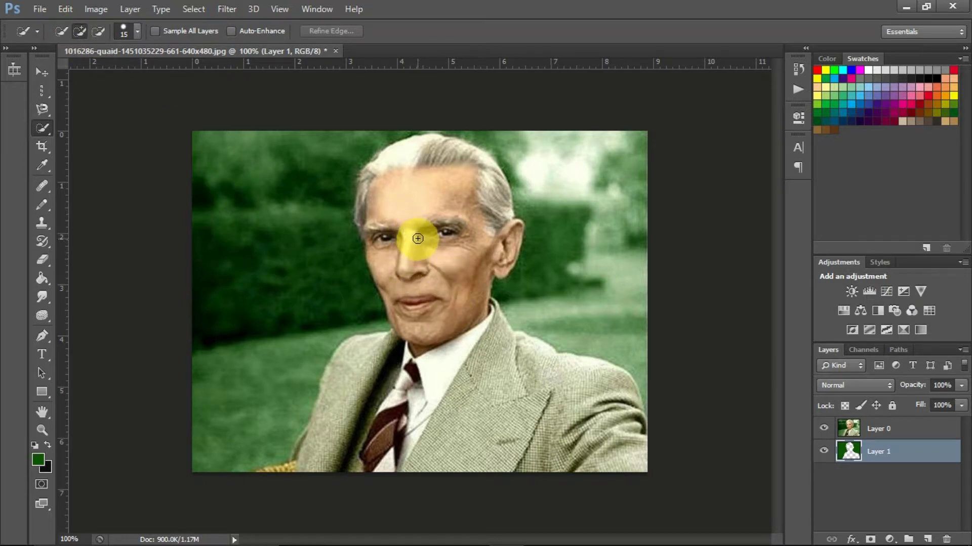
key("]")
key("]")
key("]")
left_click_drag(434, 277, 406, 259)
mouse_move(409, 211)
left_mouse_down()
mouse_move(440, 275)
mouse_move(386, 193)
mouse_move(423, 243)
mouse_move(423, 234)
left_mouse_up()
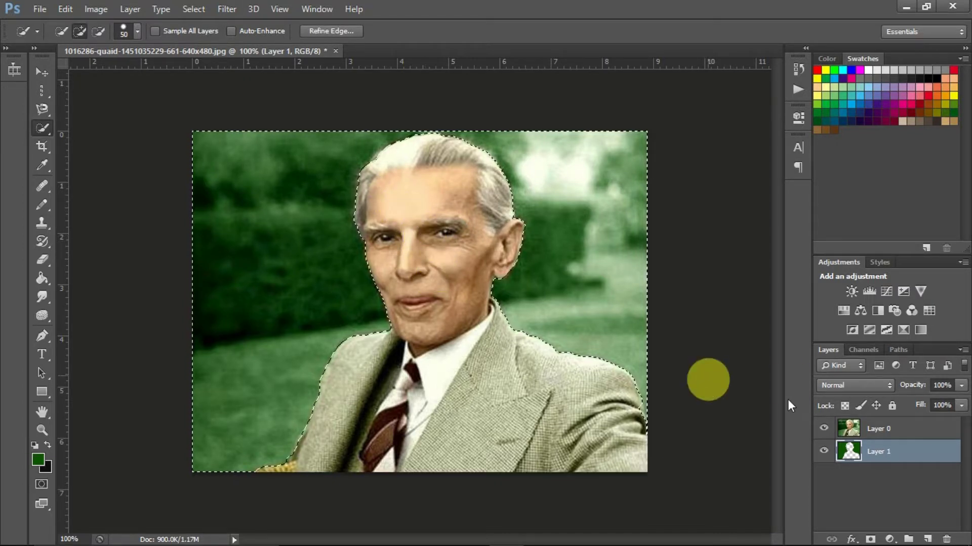
left_click(911, 430)
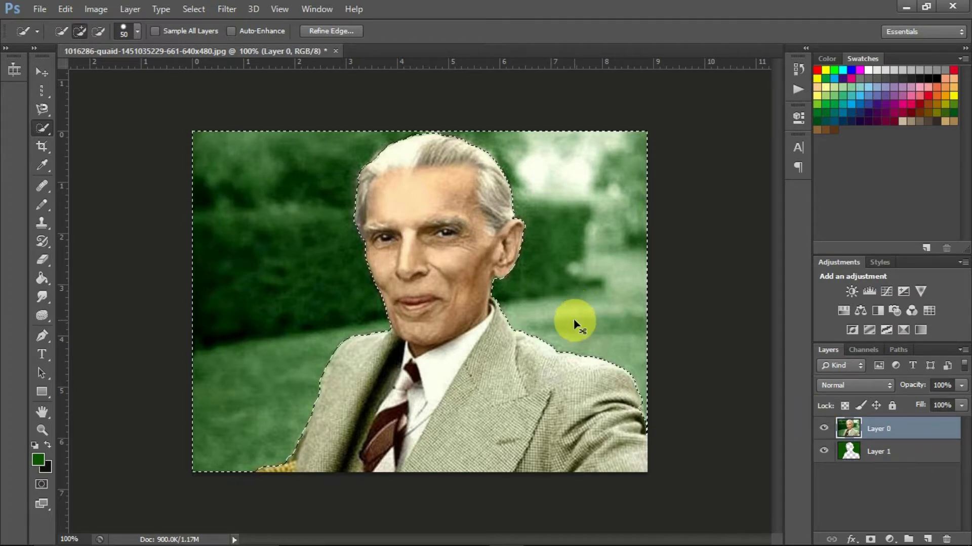
- Try selecting the man's head on Layer 0 with the Quick Selection brush, reduce the brush to 35 px, and clear the selection
key("ctrl+d")
left_click(926, 428)
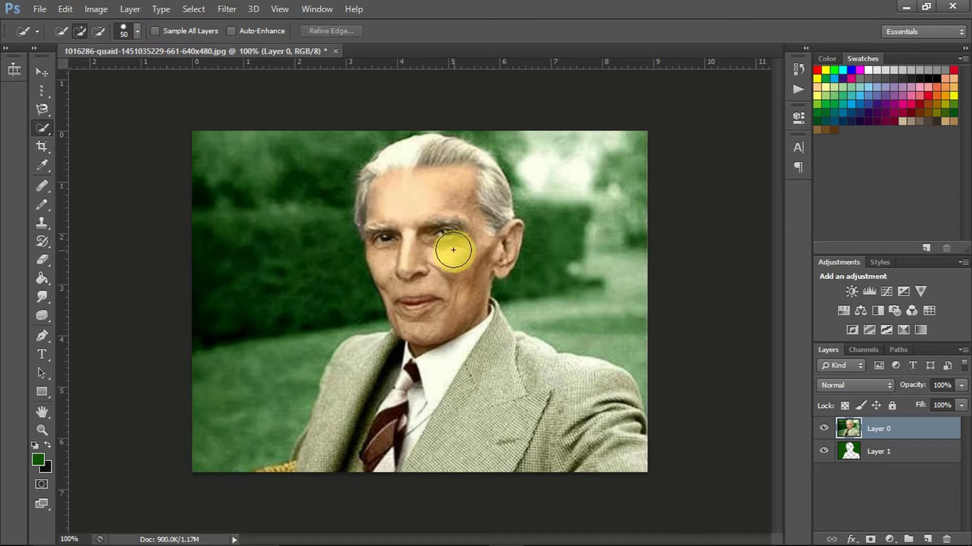
left_click_drag(387, 189, 423, 263)
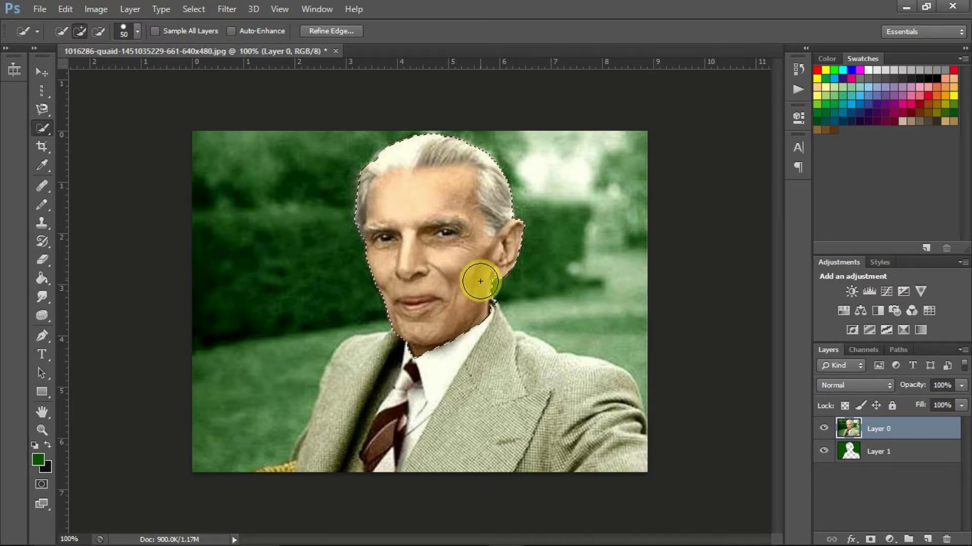
key("bracketleft")
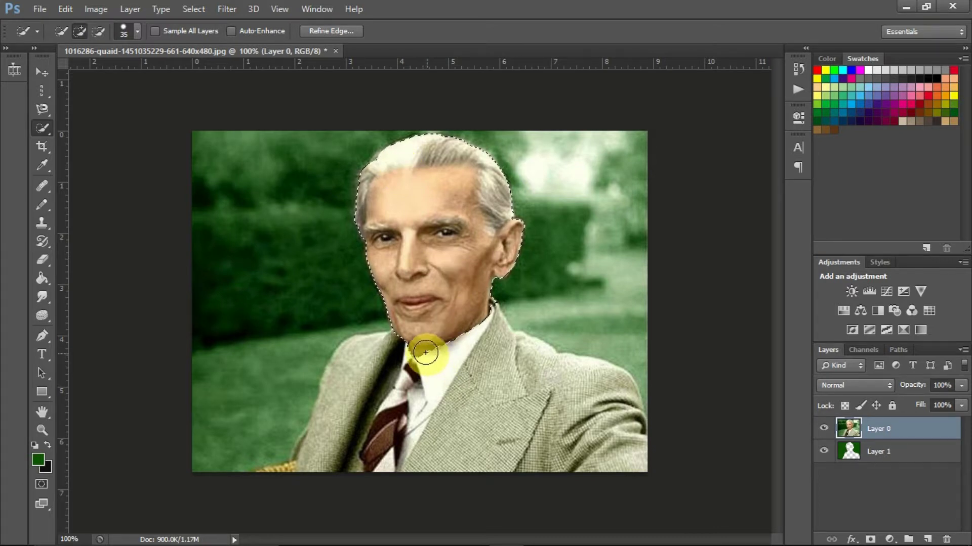
mouse_move(426, 356)
left_mouse_down()
mouse_move(466, 465)
mouse_move(460, 435)
left_mouse_up()
key("ctrl+d")
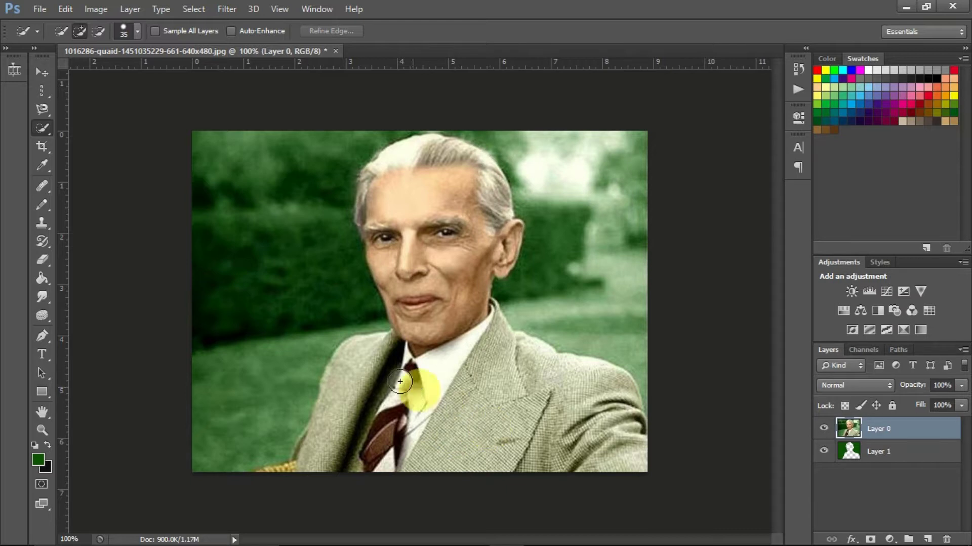
- Select the man's jacket with a 35 px Quick Selection brush and subtract the white shirt from the selection
mouse_move(347, 340)
left_mouse_down()
mouse_move(452, 444)
mouse_move(600, 448)
mouse_move(638, 460)
mouse_move(636, 437)
mouse_move(594, 438)
mouse_move(561, 417)
mouse_move(551, 387)
left_mouse_up()
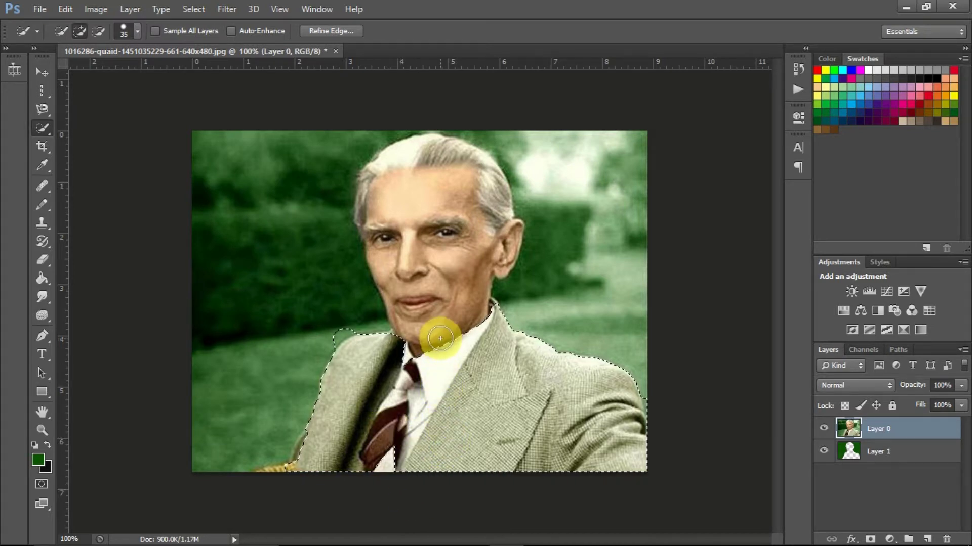
key("alt")
mouse_move(443, 351)
left_mouse_down()
mouse_move(409, 440)
mouse_move(418, 401)
mouse_move(444, 462)
mouse_move(430, 465)
left_mouse_up()
key("bracketleft")
key("bracketleft")
key("bracketleft")
mouse_move(423, 453)
left_mouse_down()
mouse_move(428, 445)
mouse_move(414, 457)
mouse_move(429, 440)
mouse_move(470, 457)
mouse_move(427, 453)
mouse_move(420, 384)
left_mouse_up()
- Subtract the tie and the dark area inside the jacket from the selection with a 30 px brush
key("bracketleft")
key("bracketleft")
key("bracketleft")
key("bracketleft")
key("bracketleft")
key("bracketleft")
key("bracketleft")
key("bracketleft")
key("bracketleft")
key("bracketleft")
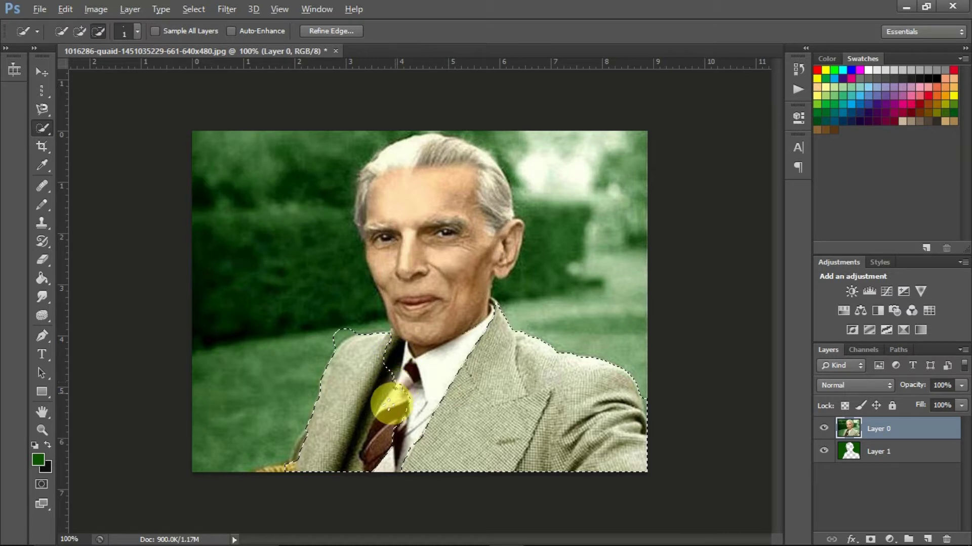
key("bracketright")
key("bracketright")
key("bracketright")
key("bracketright")
key("bracketright")
key("bracketright")
key("bracketright")
key("bracketright")
key("bracketright")
key("bracketright")
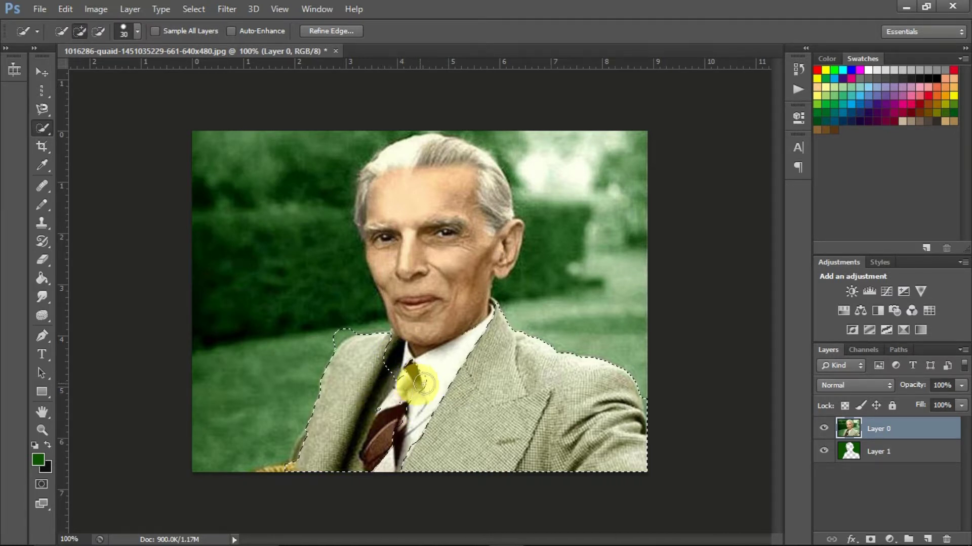
key("alt")
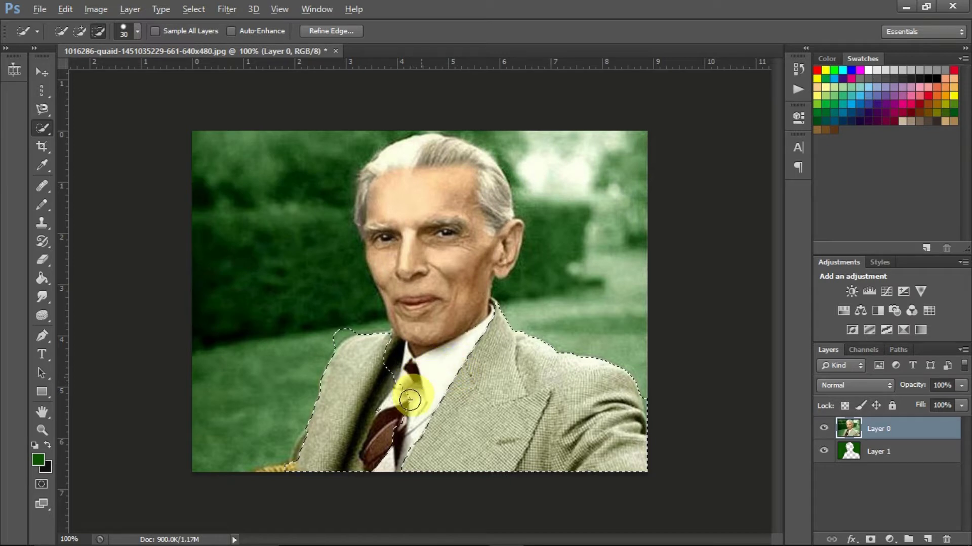
left_click_drag(397, 369, 375, 418)
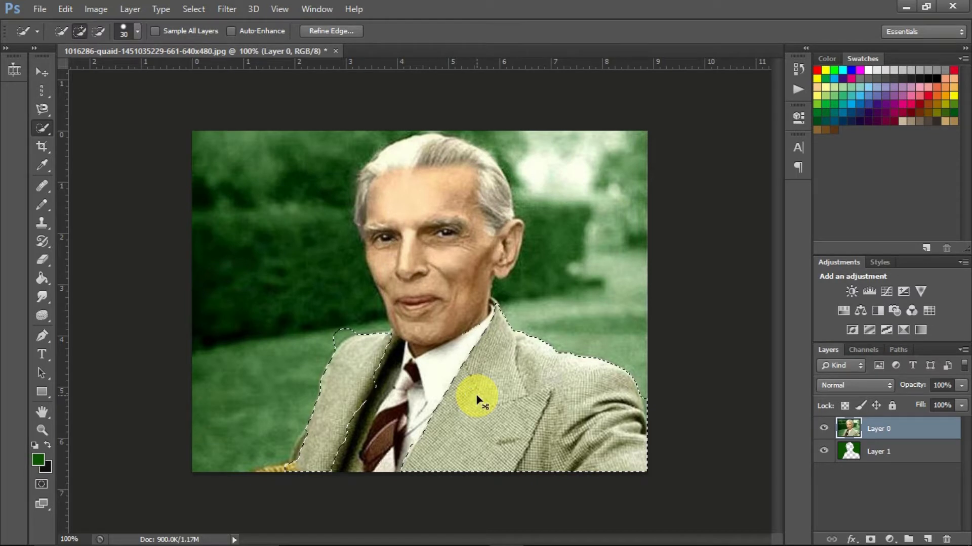
- Preview the jacket with Hue +175, Saturation +66 and Lightness +53, and cancel the adjustment and the selection
key("ctrl+u")
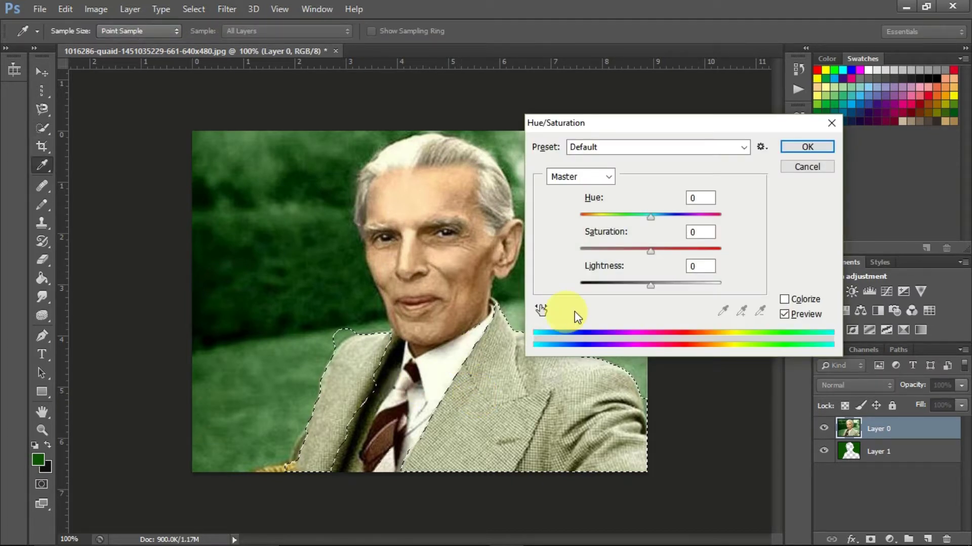
left_click_drag(651, 215, 719, 232)
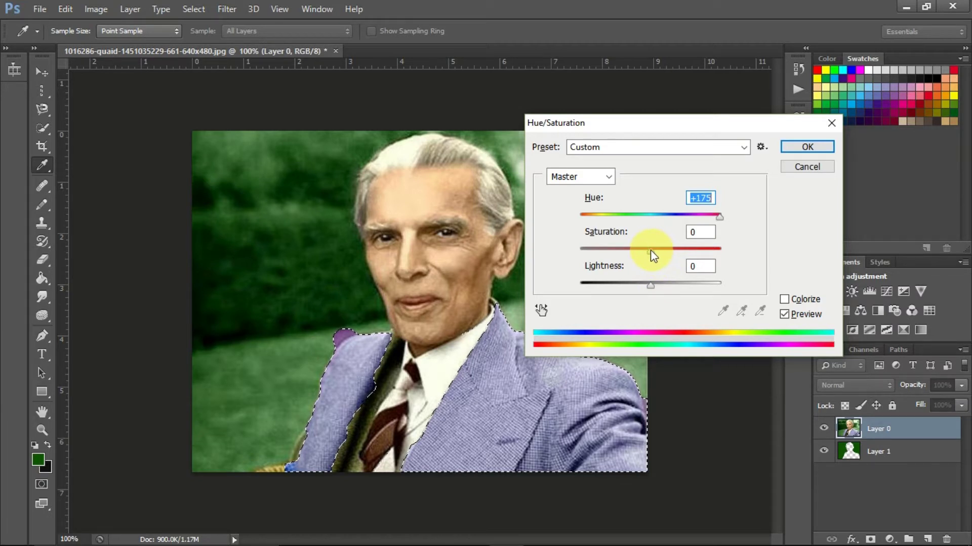
left_click_drag(653, 251, 697, 251)
left_click_drag(653, 286, 687, 291)
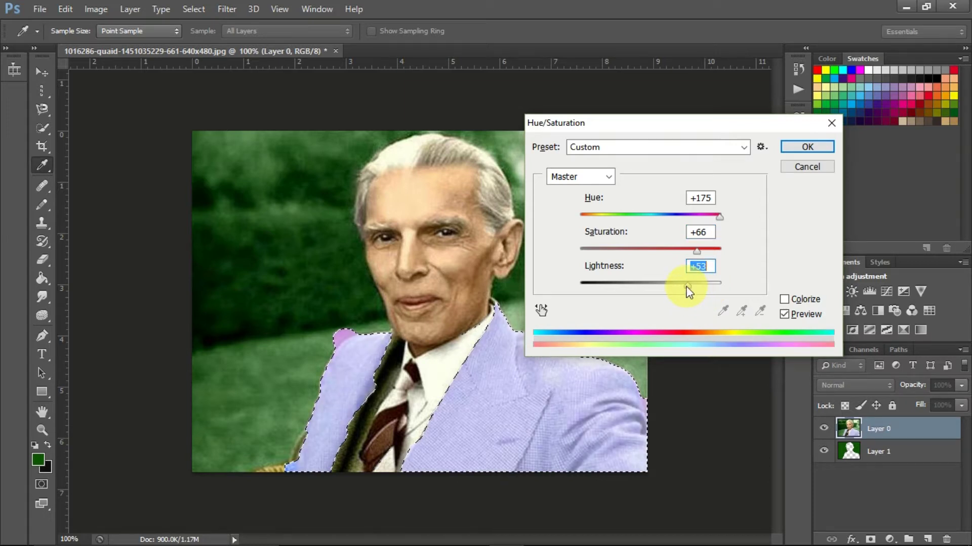
left_click(818, 168)
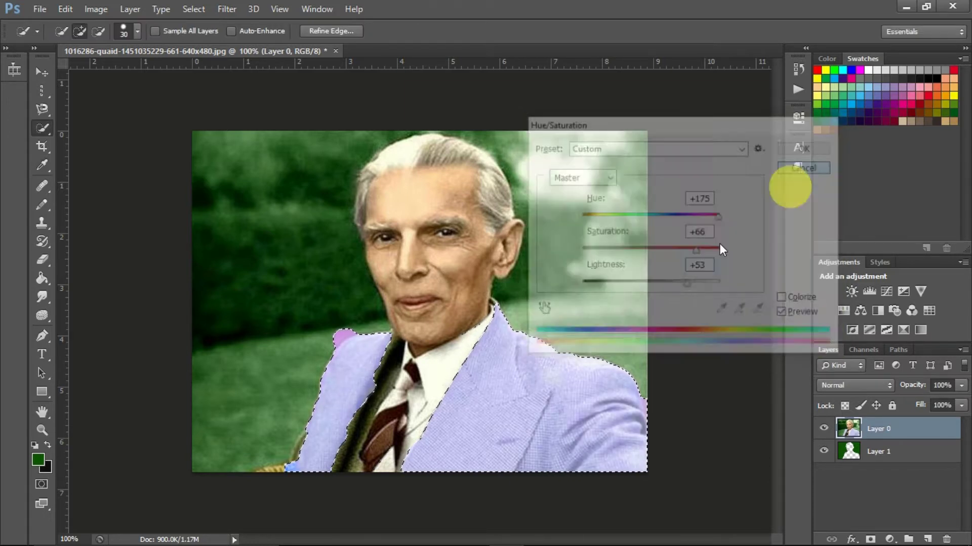
key("ctrl+d")
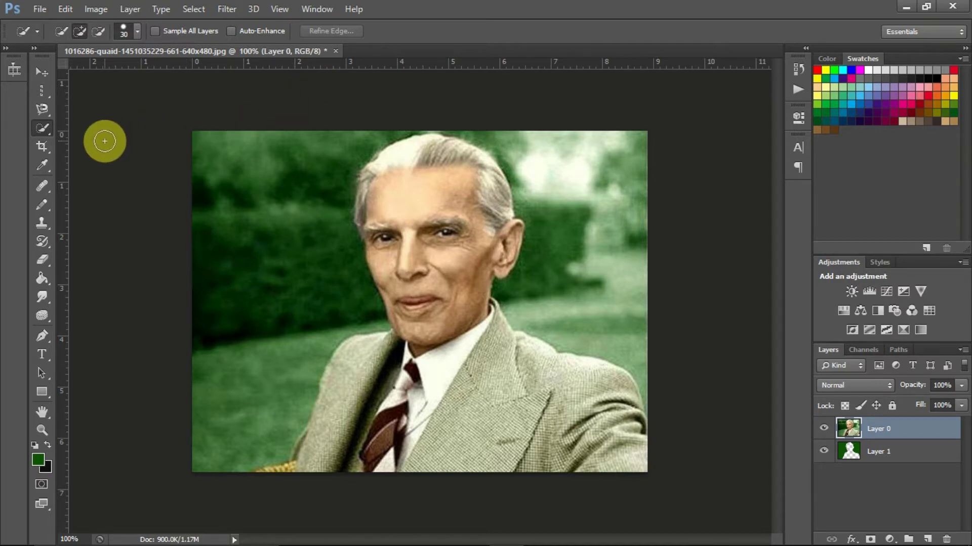
- Switch to the Magic Wand Tool, add the hedge, trees, sky and grass around the man to a selection, and clear it
left_click(48, 135)
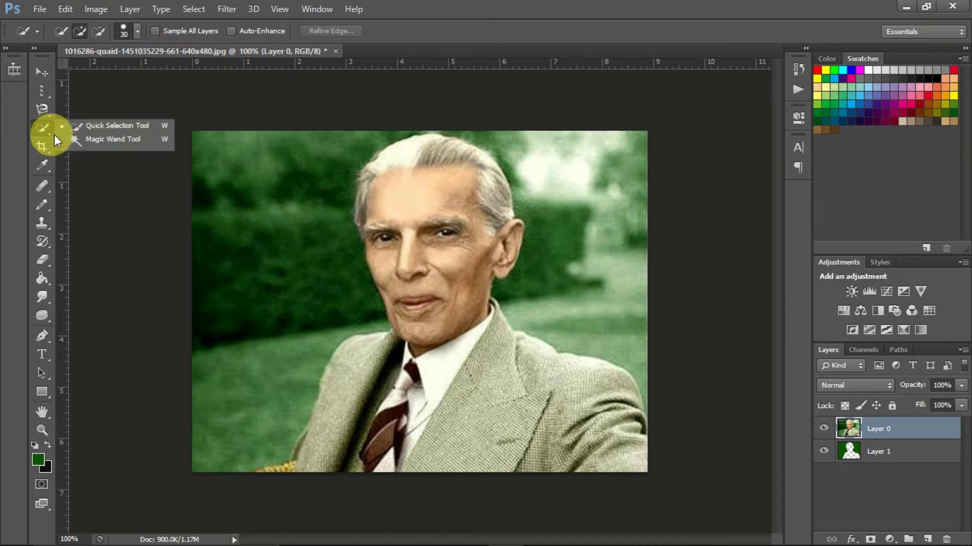
left_click(131, 142)
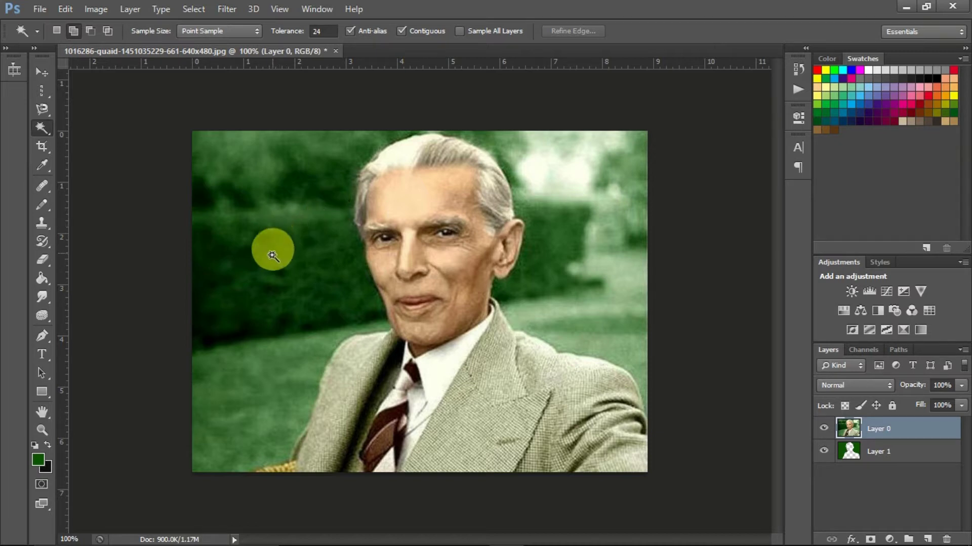
left_click(244, 257)
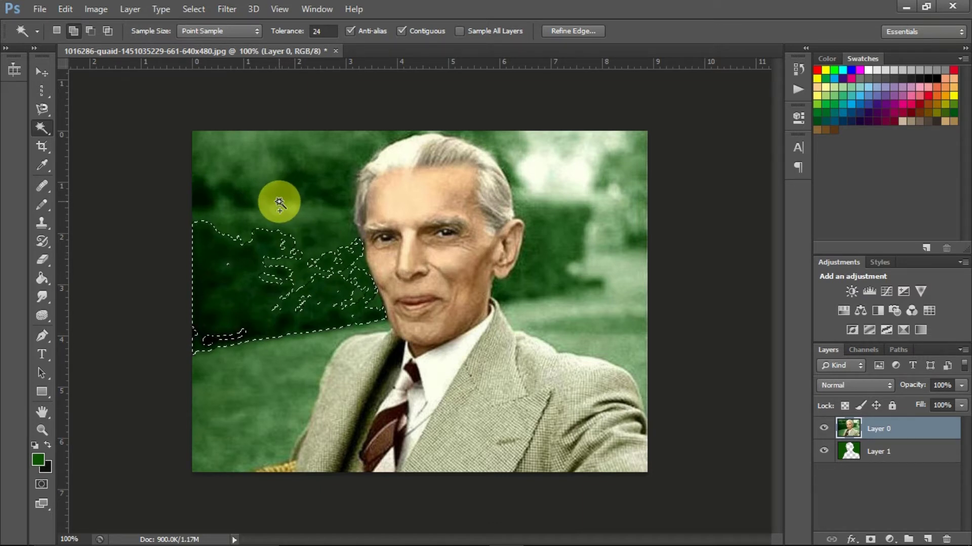
left_click(283, 181)
left_click(228, 173)
left_click(226, 209)
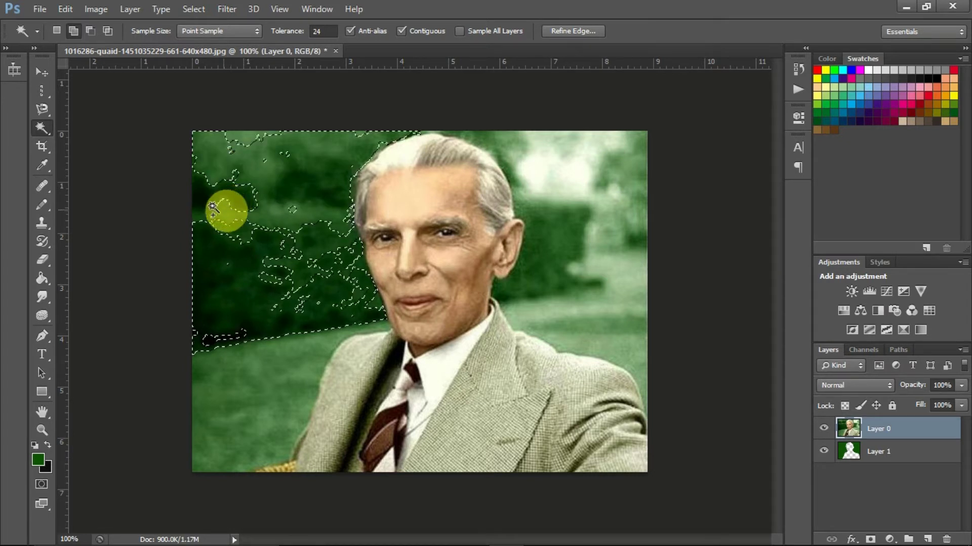
left_click(230, 207)
left_click(257, 142)
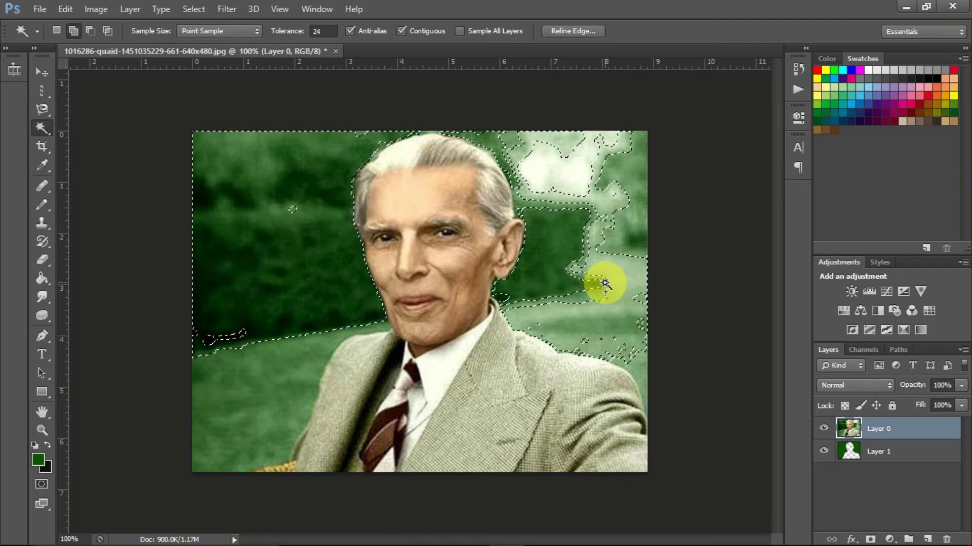
left_click(579, 180)
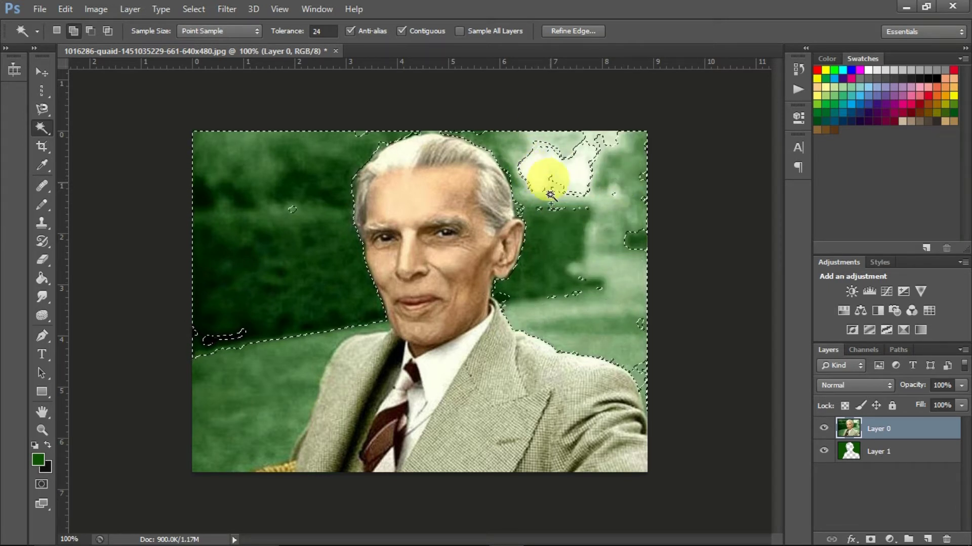
left_click(255, 427)
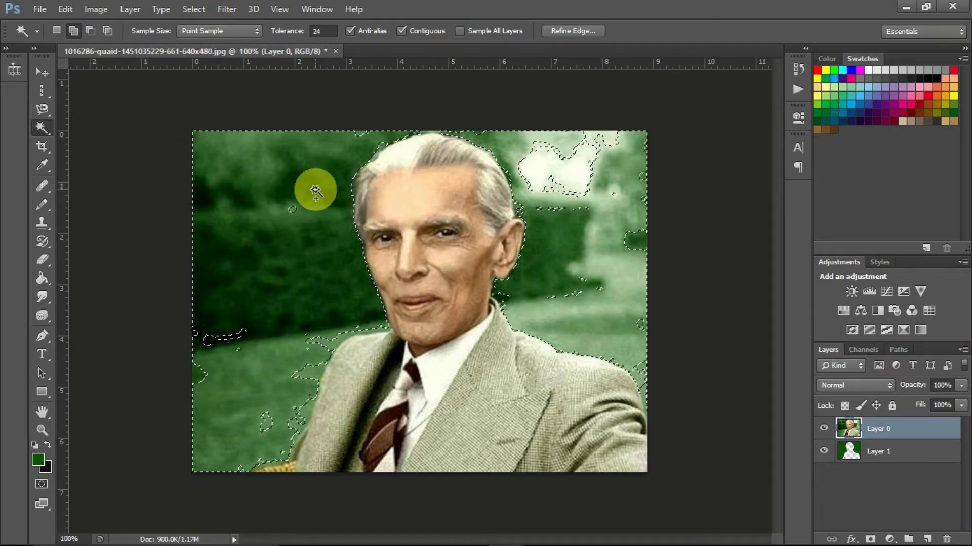
key("ctrl+d")
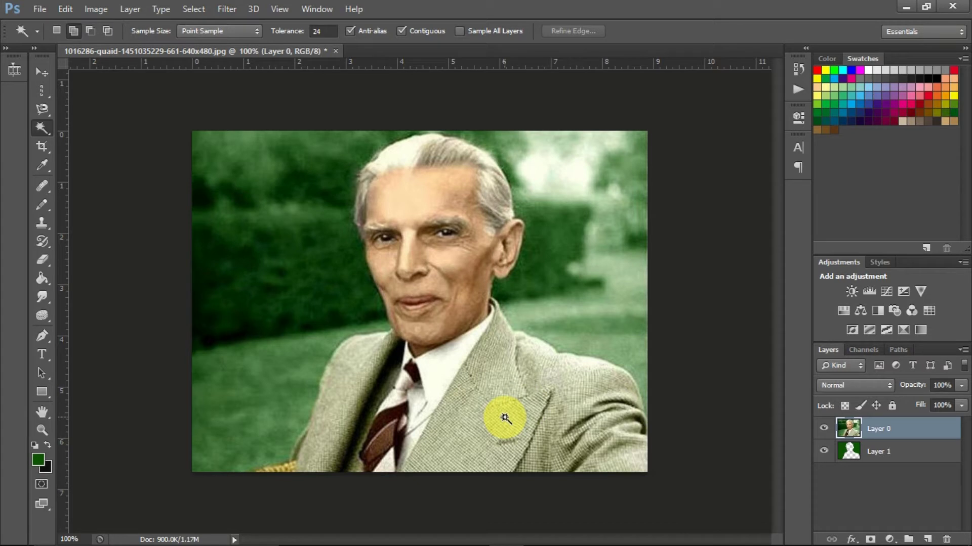
- Try selecting the jacket by sampling several spots of its fabric with the Magic Wand, and clear the selection
left_click(505, 418)
left_click(495, 438, "shift")
left_click(451, 449, "shift")
left_click(589, 451, "shift")
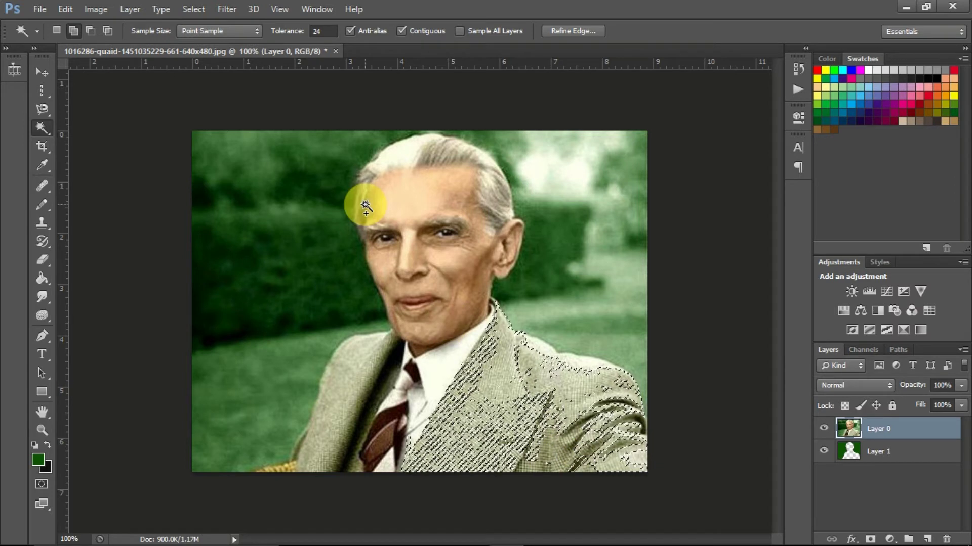
key("ctrl+d")
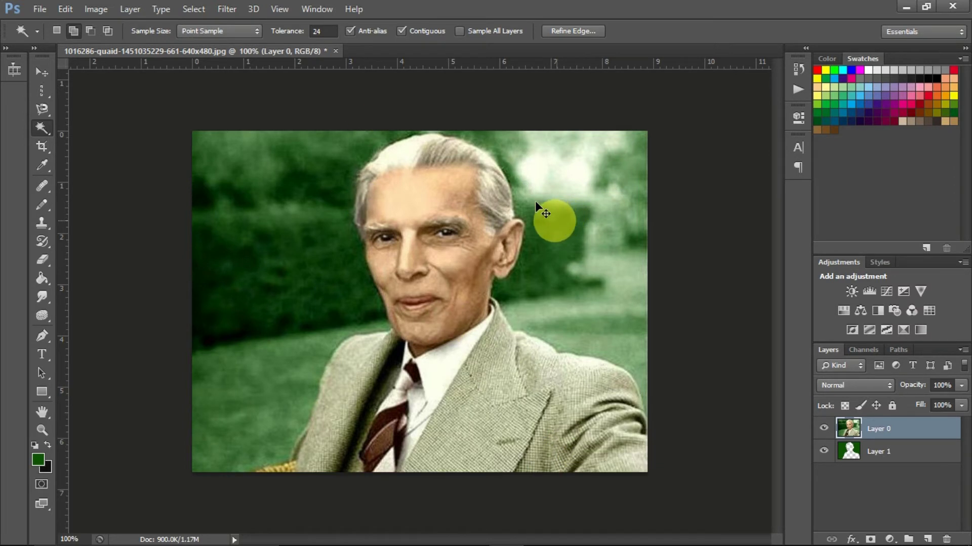
- Try selecting the jacket with the Magic Wand tolerance set to 50, and clear the selection
left_click(324, 31)
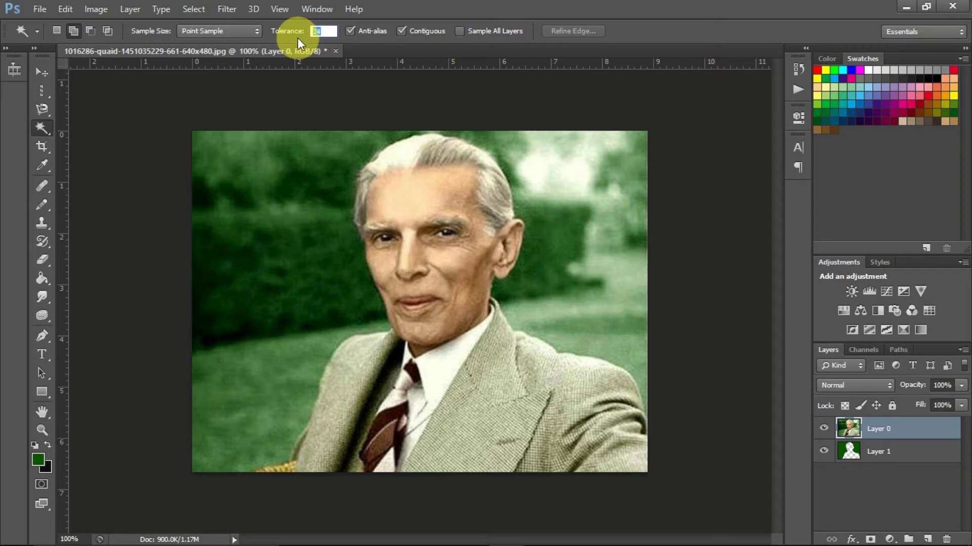
type("50")
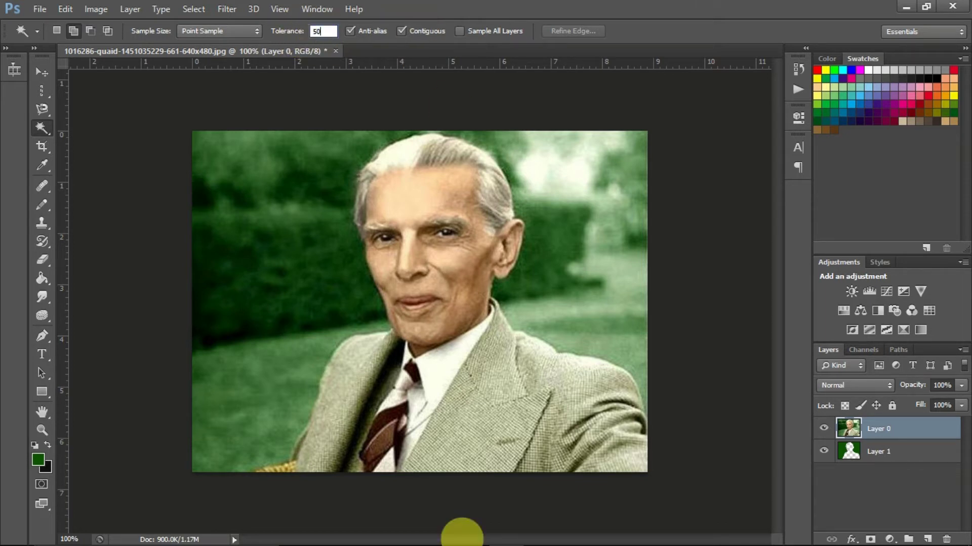
key("Return")
left_click(493, 422)
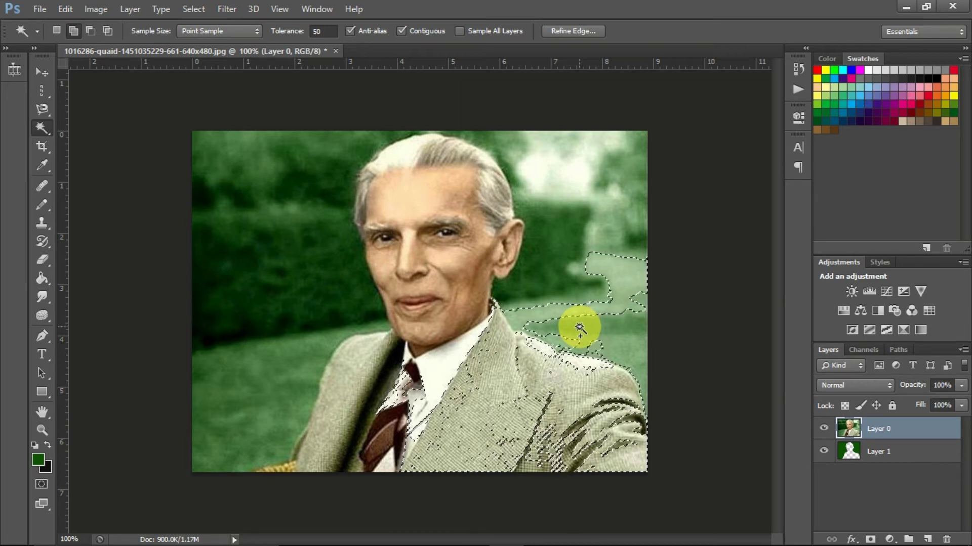
key("ctrl+d")
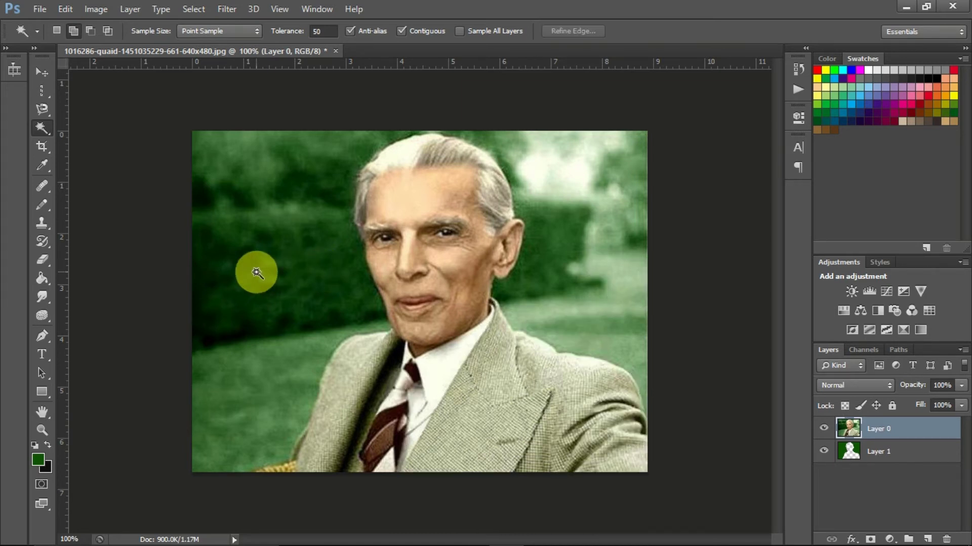
- Set the Magic Wand tolerance to 100, try it on the hedge and the background's upper edge, and clear the selection
left_click(311, 32)
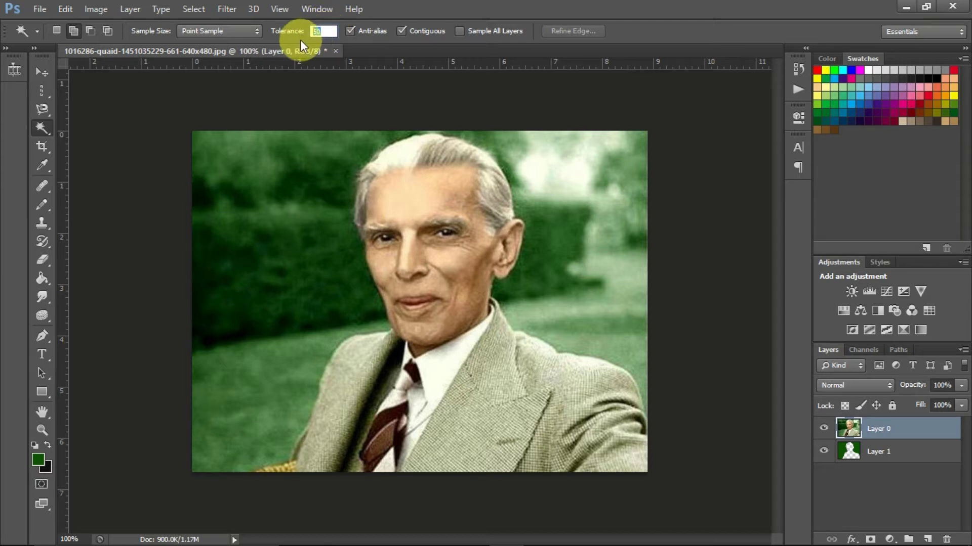
type("100")
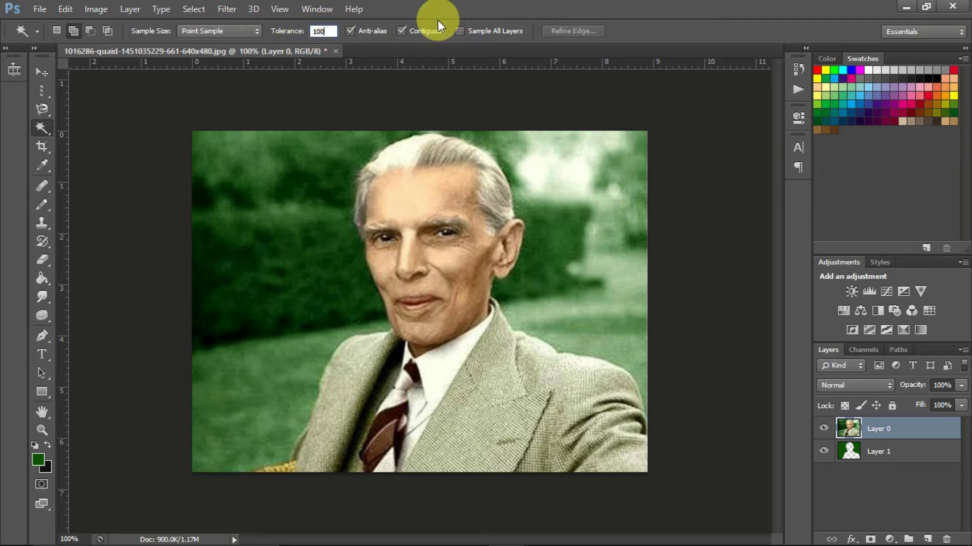
left_click(252, 259)
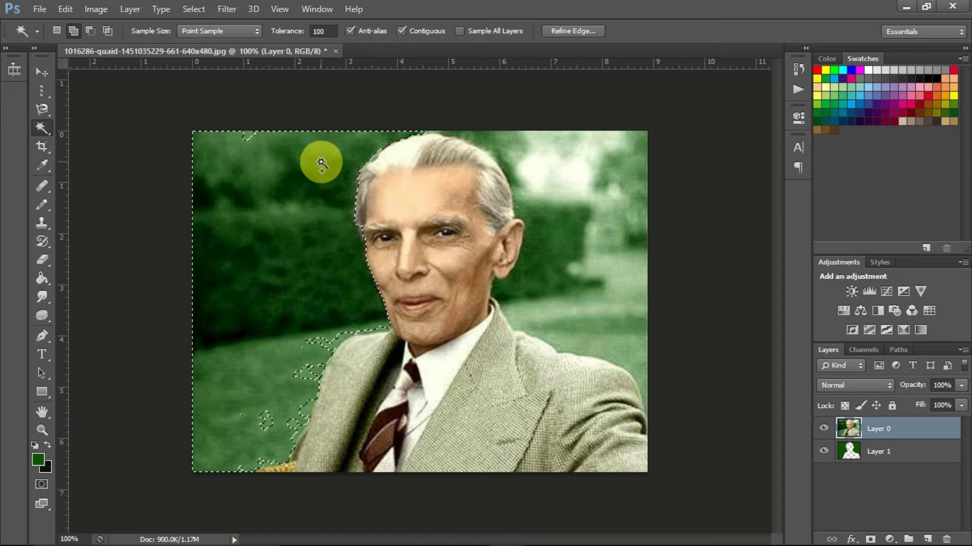
left_click(250, 137)
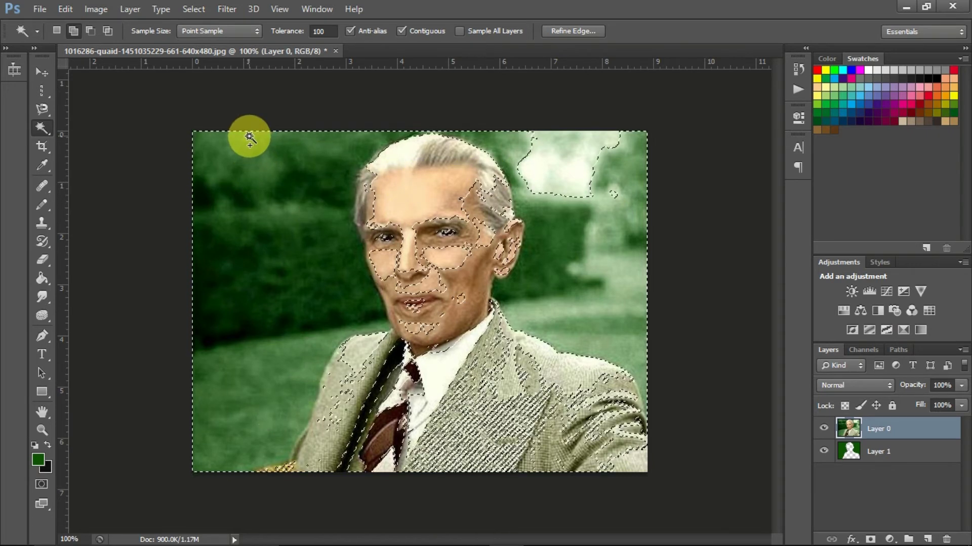
key("ctrl+d")
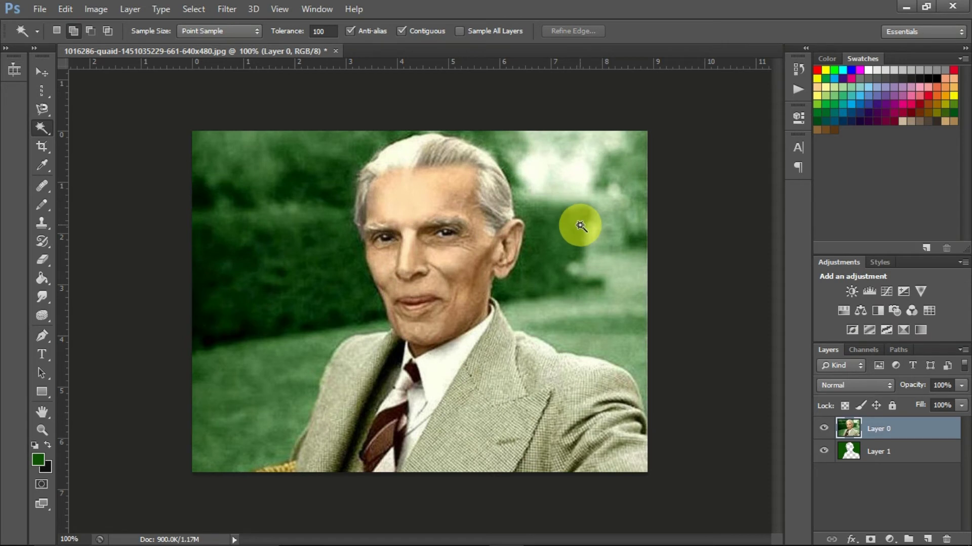
- Try selecting the background around the man with the Magic Wand, subtract the stray patches at the eye and mouth, and clear the selection
left_click(268, 359)
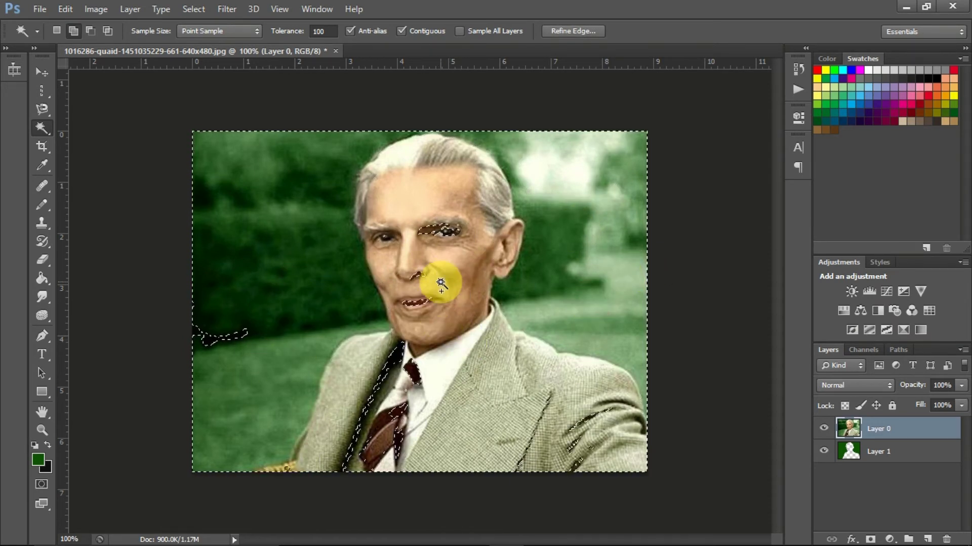
key("alt")
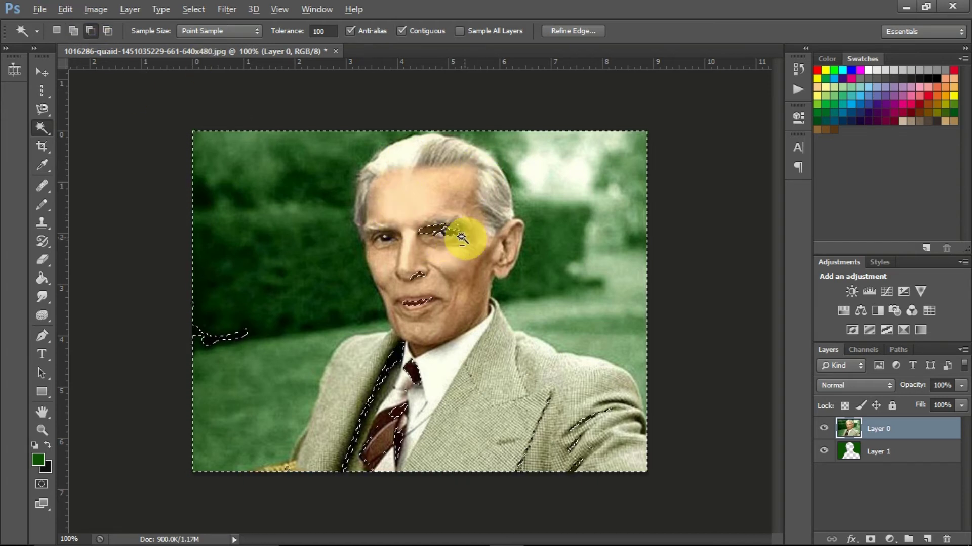
left_click(457, 227)
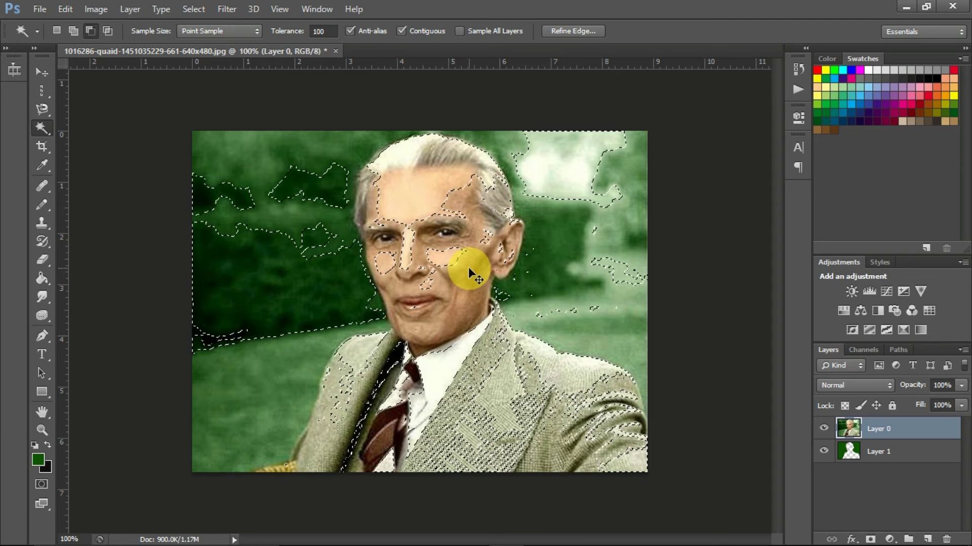
left_click(464, 235)
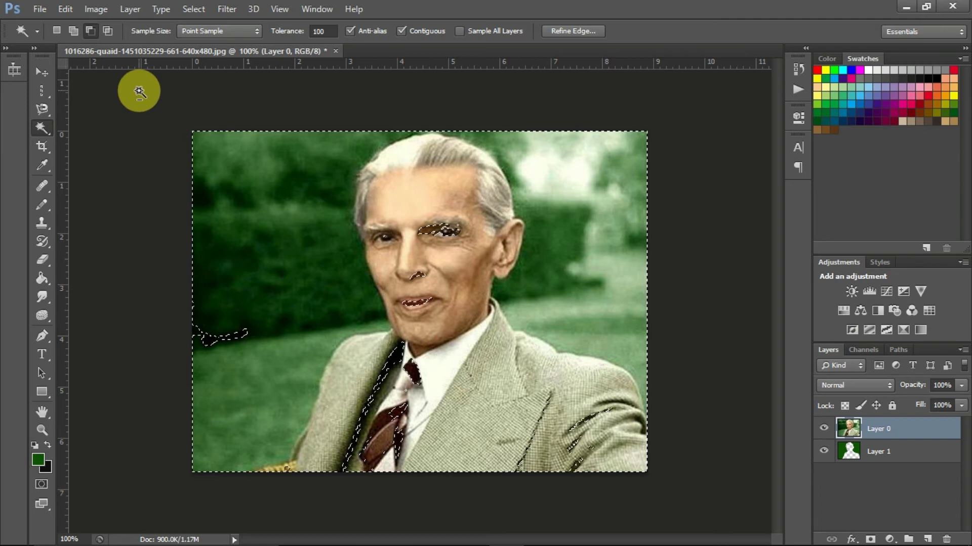
left_click(438, 230)
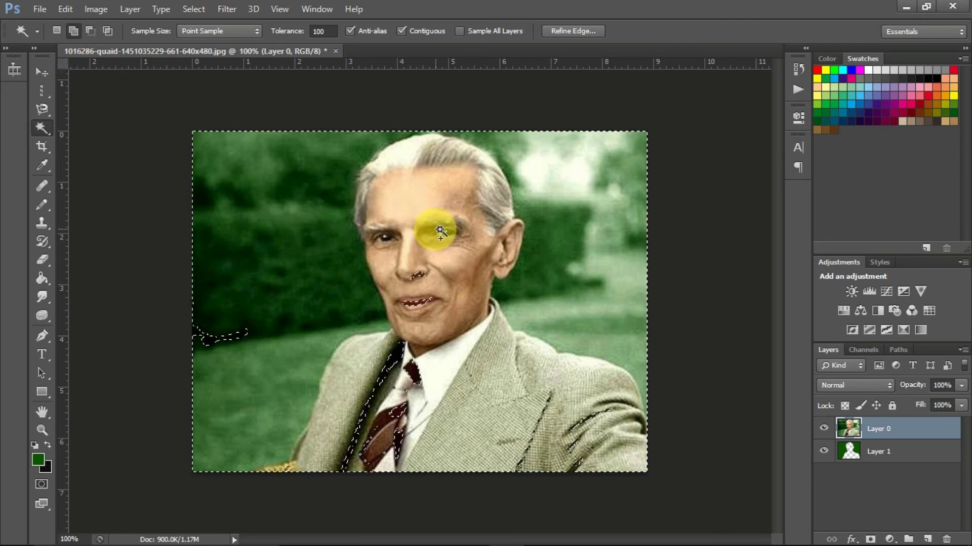
left_click(413, 306)
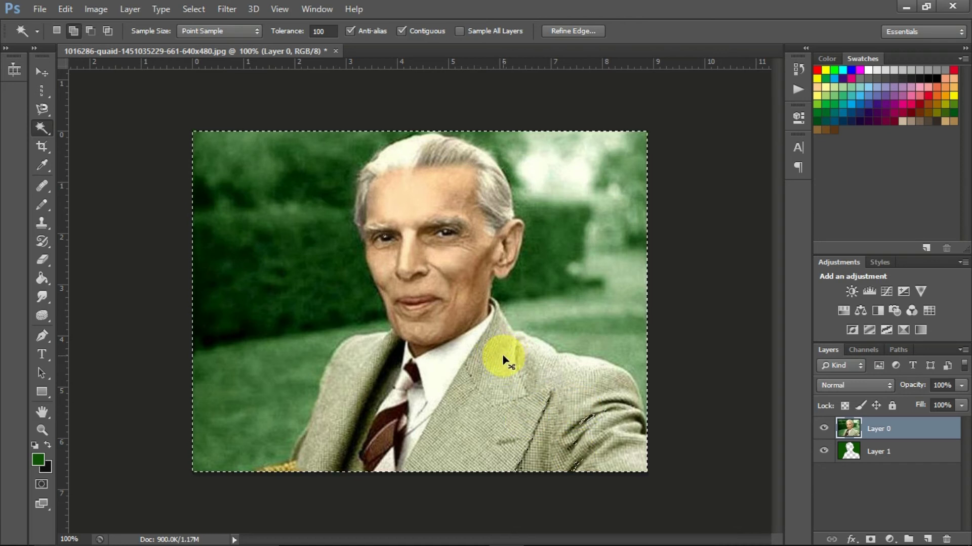
key("ctrl+d")
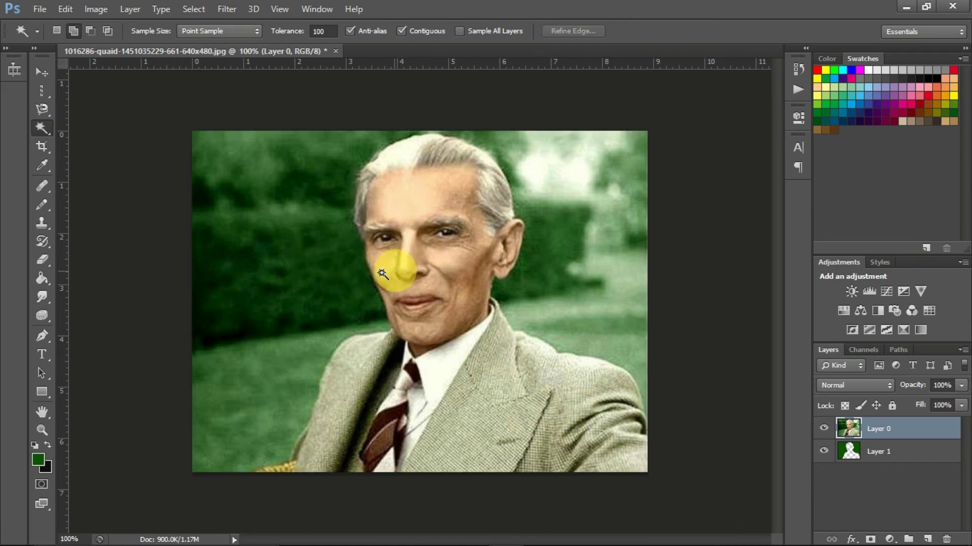
- Select the hedge and the hair's edge with the Magic Wand, and subtract the background areas from the selection in Subtract from selection mode
left_click(315, 255)
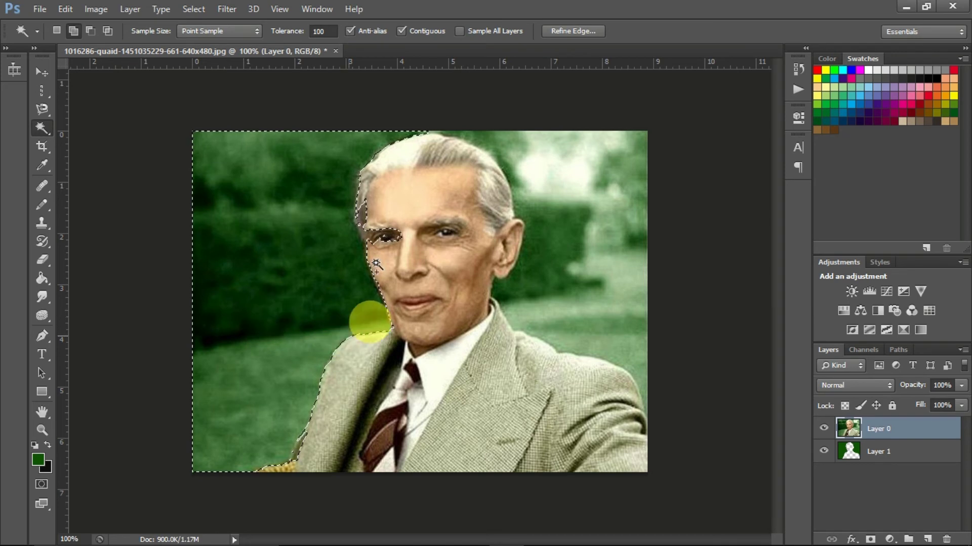
left_click(481, 165)
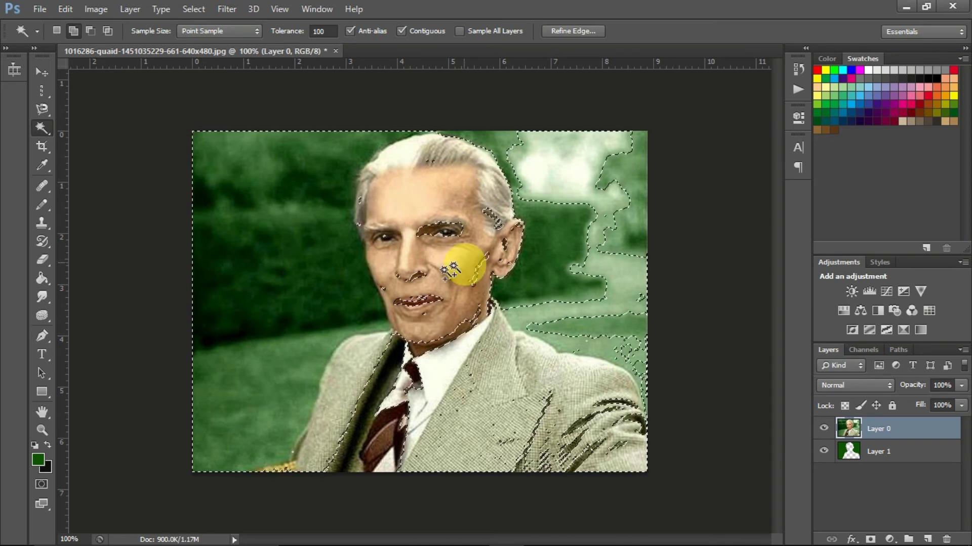
left_click(94, 32)
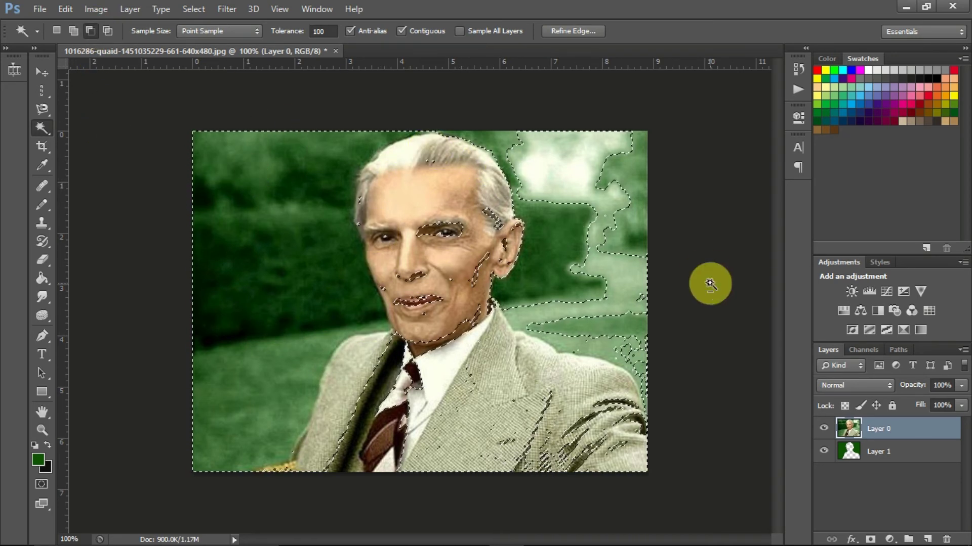
left_click(595, 228)
left_click(568, 178)
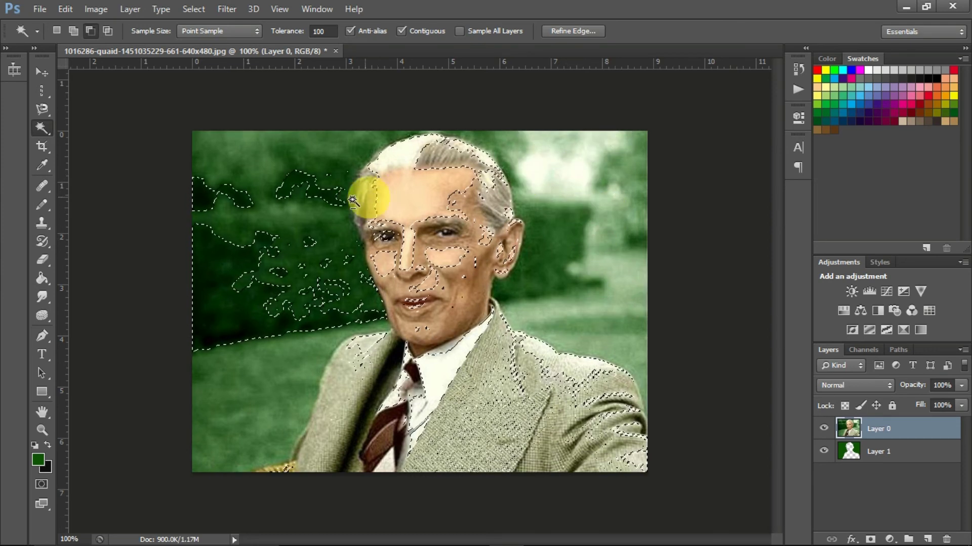
left_click(348, 201)
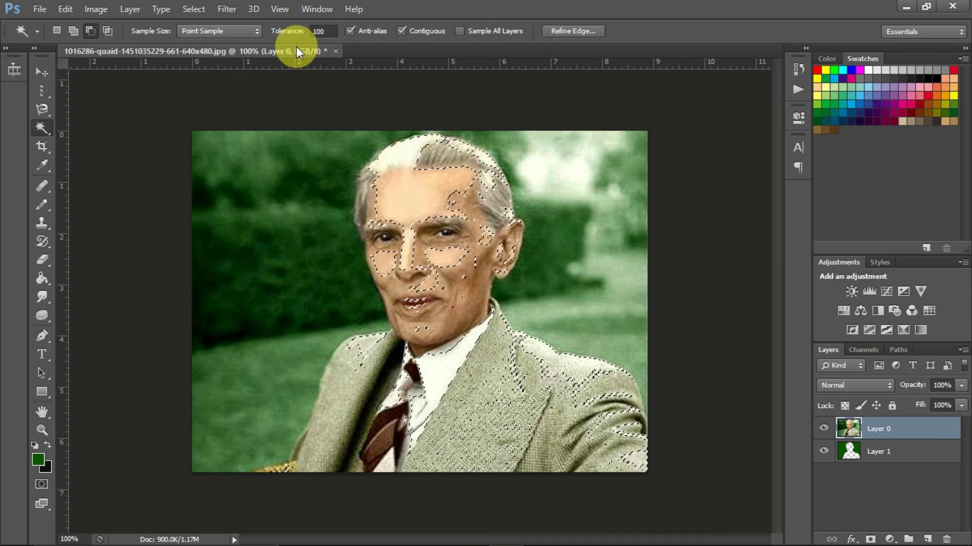
- Set the Magic Wand tolerance to 50 and show the choice between the Quick Selection and Magic Wand tools
double_click(319, 32)
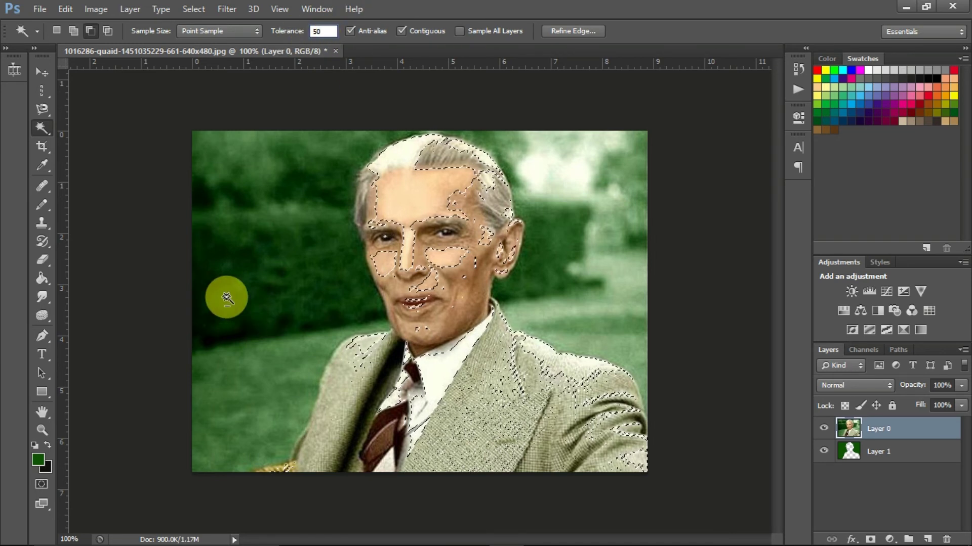
right_click(41, 124)
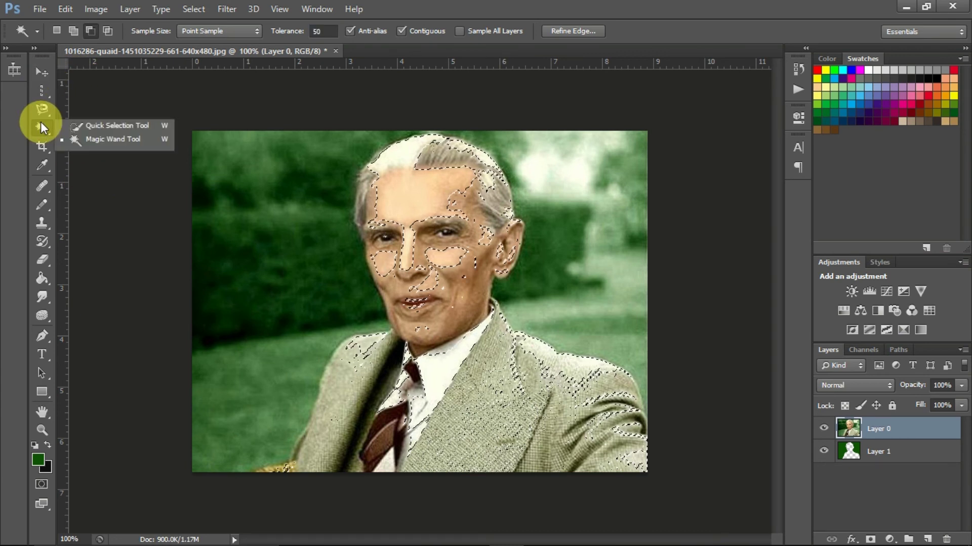